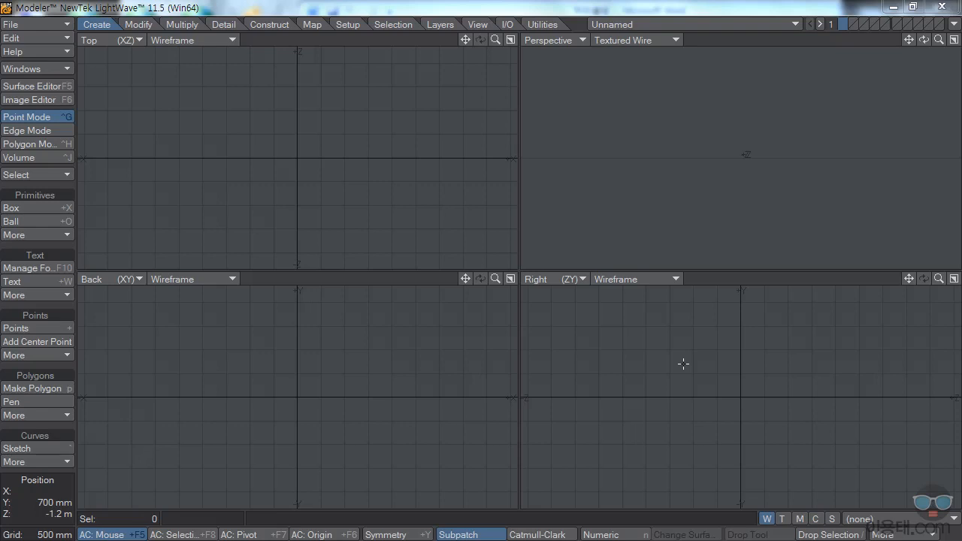
Step: Load 볼링핀.jpg as the backdrop image of the TopL viewport in the Display Options
{"action": "key", "text": "d"}
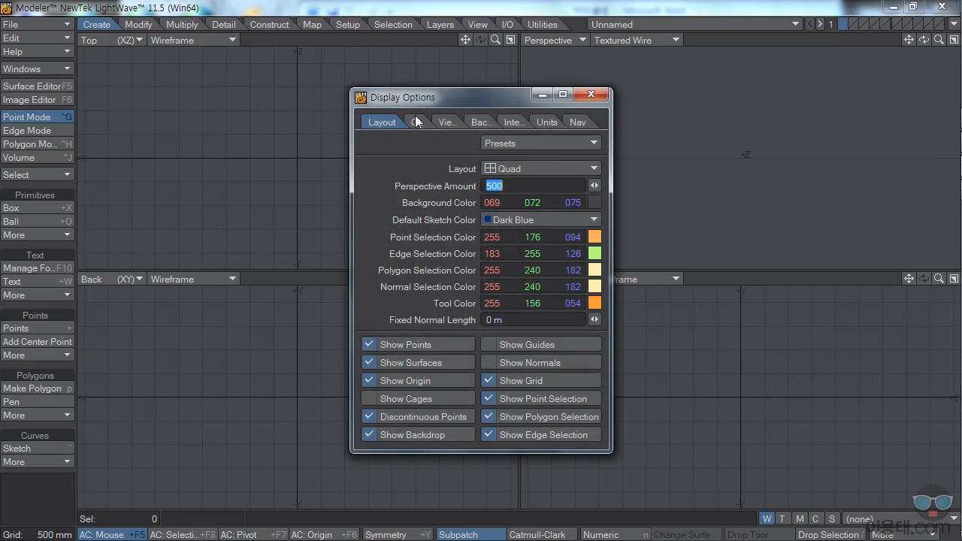
{"action": "left_click", "coordinate": [482, 123]}
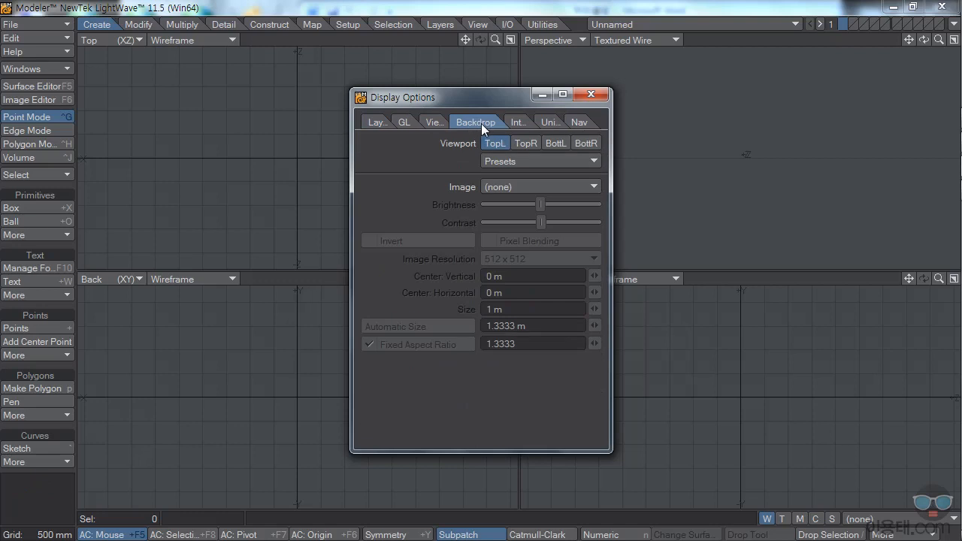
{"action": "left_click", "coordinate": [506, 187]}
{"action": "left_click", "coordinate": [470, 187]}
{"action": "left_click", "coordinate": [498, 186]}
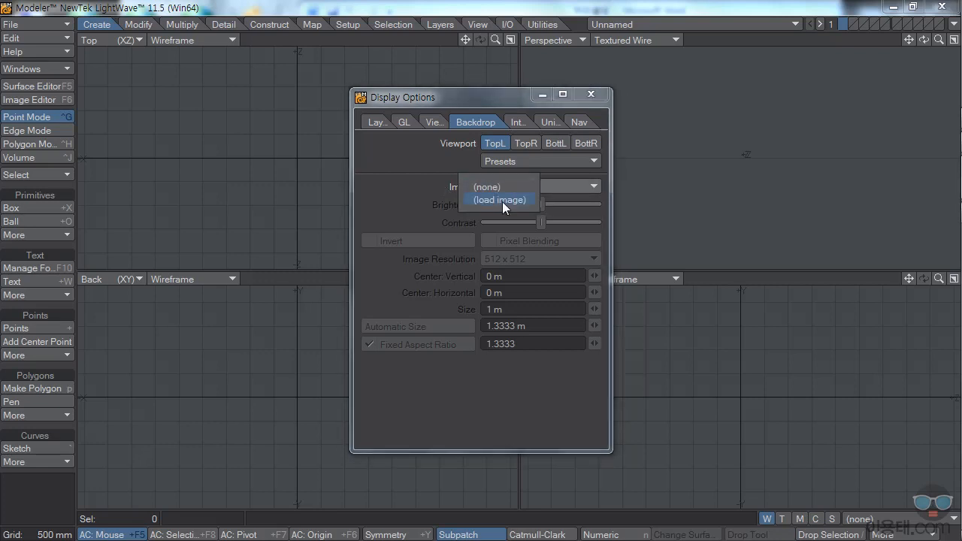
{"action": "left_click", "coordinate": [502, 202]}
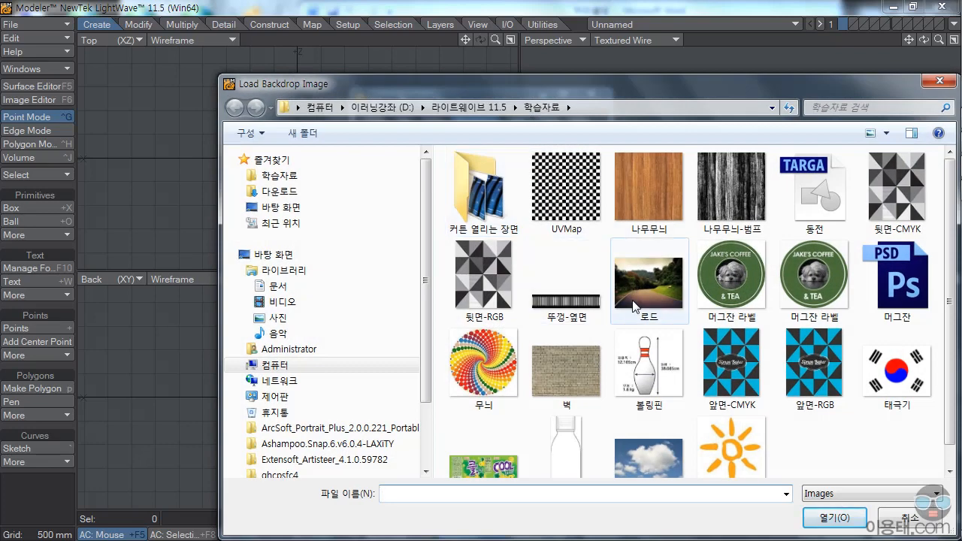
{"action": "left_click", "coordinate": [658, 380]}
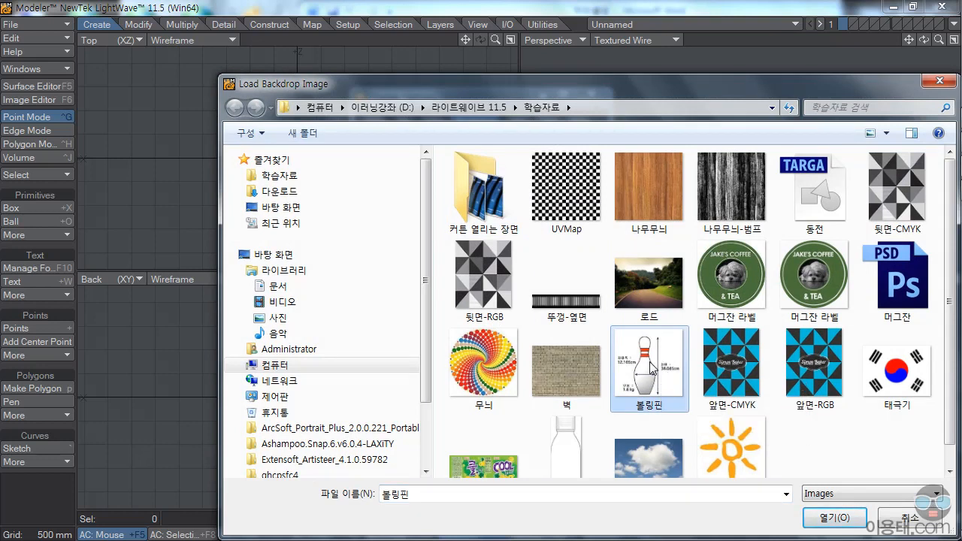
{"action": "left_click", "coordinate": [834, 518]}
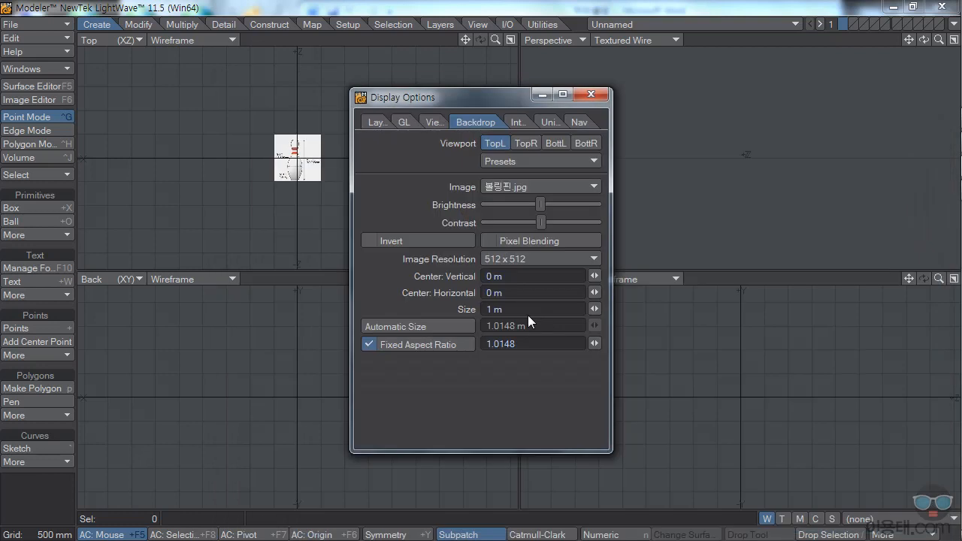
Step: Set the TopL viewport's backdrop image to none and assign 볼링핀.jpg to the BottL viewport
{"action": "left_click_drag", "start_coordinate": [480, 97], "coordinate": [611, 100]}
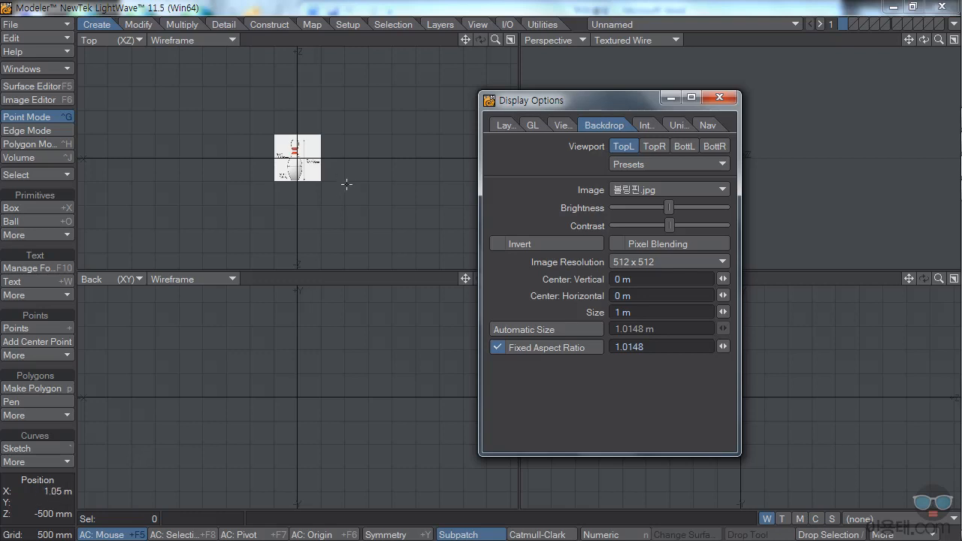
{"action": "left_click", "coordinate": [629, 189]}
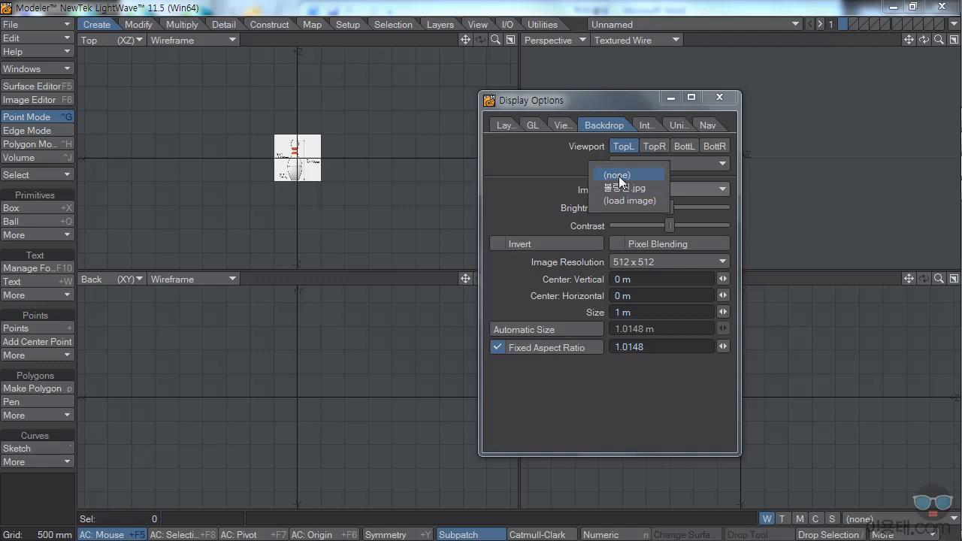
{"action": "left_click", "coordinate": [618, 176]}
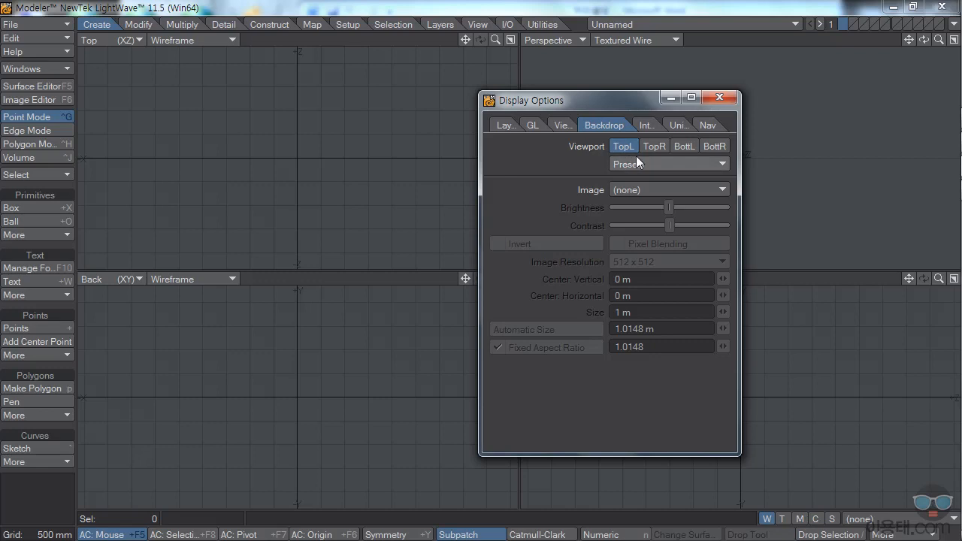
{"action": "left_click", "coordinate": [684, 146]}
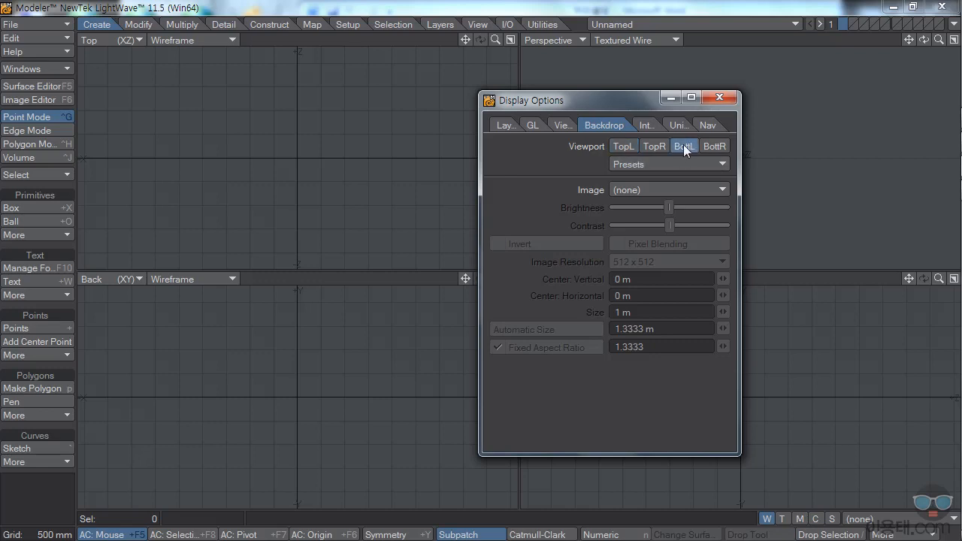
{"action": "left_click", "coordinate": [637, 189]}
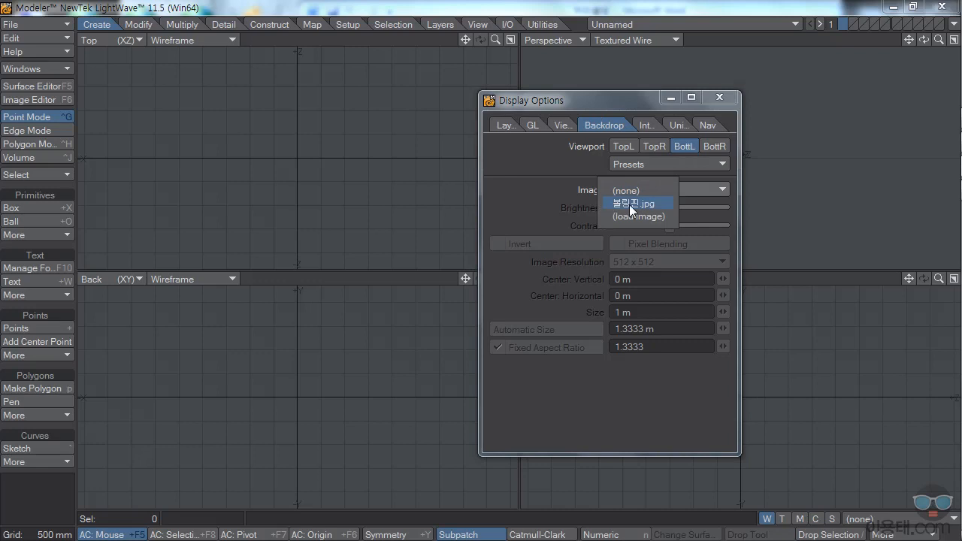
{"action": "left_click", "coordinate": [629, 204]}
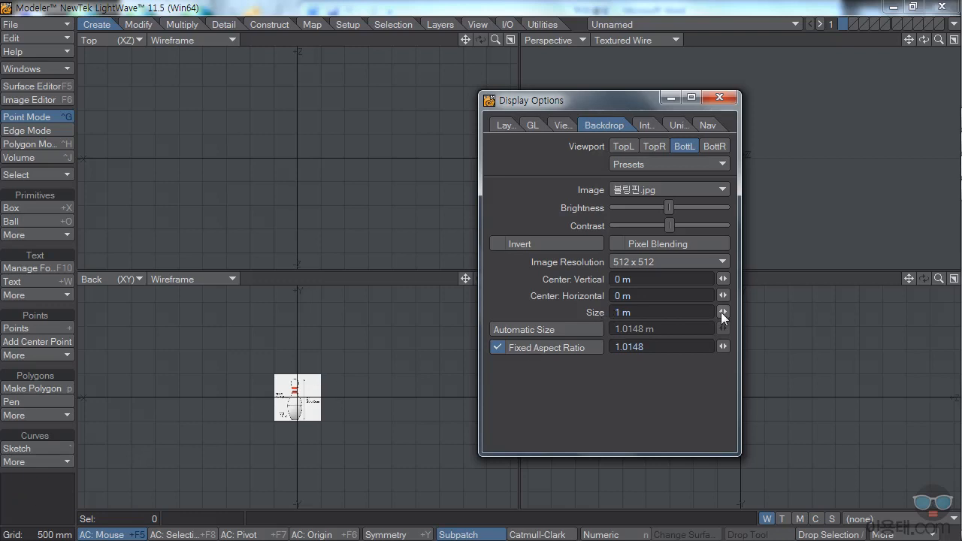
Step: Set the BottL backdrop size to 4.91 m and its center to 172 mm vertical and 269 mm horizontal
{"action": "left_click_drag", "start_coordinate": [722, 312], "coordinate": [961, 311]}
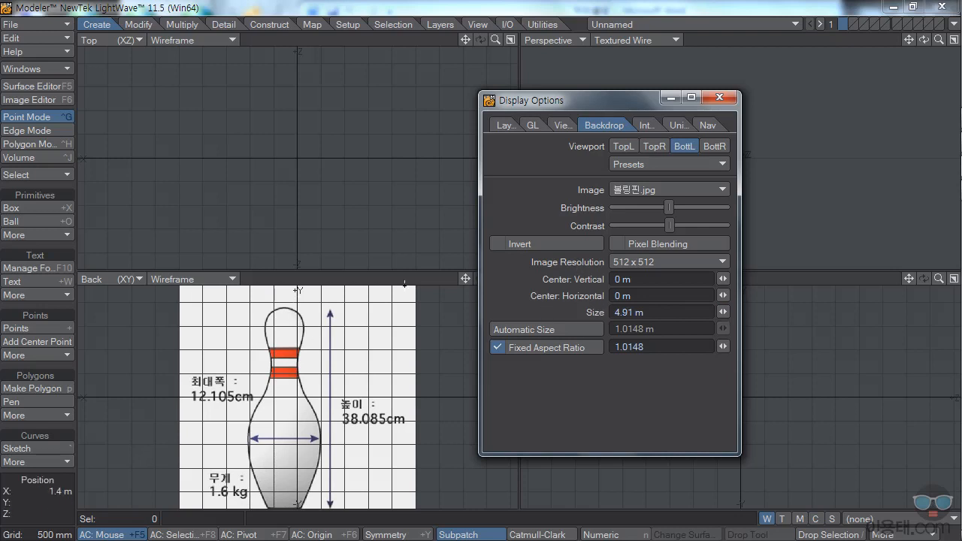
{"action": "mouse_move", "coordinate": [723, 282]}
{"action": "left_mouse_down"}
{"action": "mouse_move", "coordinate": [737, 281]}
{"action": "mouse_move", "coordinate": [722, 281]}
{"action": "left_mouse_up"}
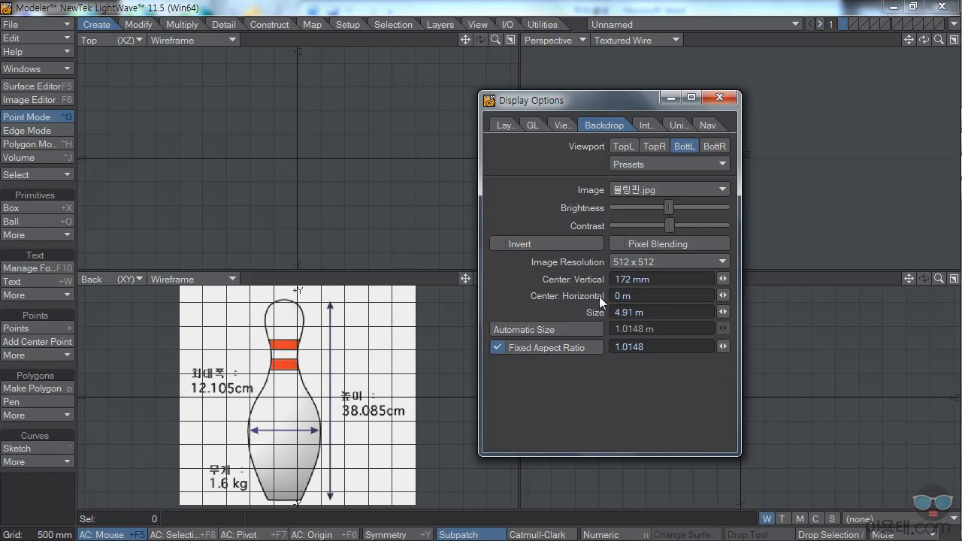
{"action": "left_click_drag", "start_coordinate": [722, 295], "coordinate": [801, 295]}
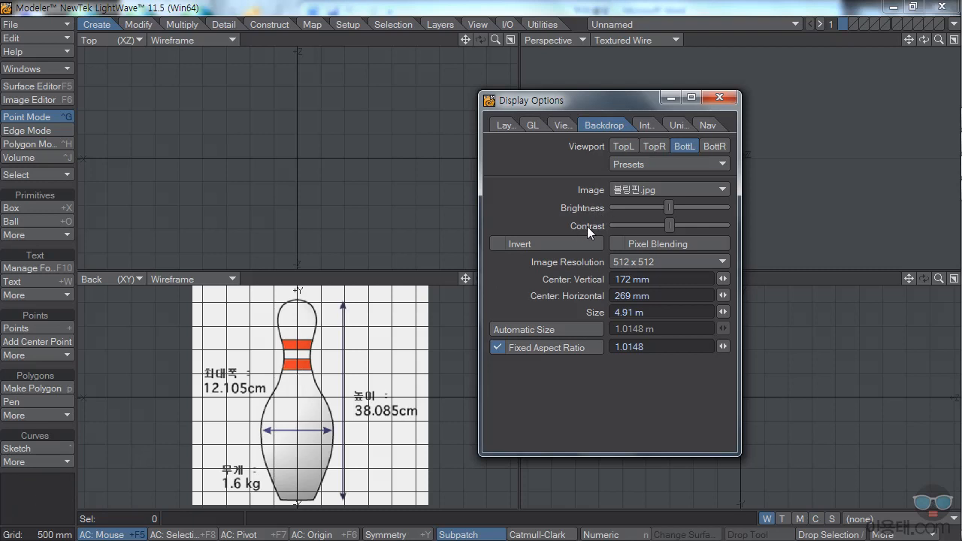
Step: Raise the backdrop's brightness to maximum, lower its contrast to minimum, and close the Display Options
{"action": "left_click_drag", "start_coordinate": [670, 208], "coordinate": [740, 213]}
{"action": "left_click_drag", "start_coordinate": [651, 223], "coordinate": [592, 226]}
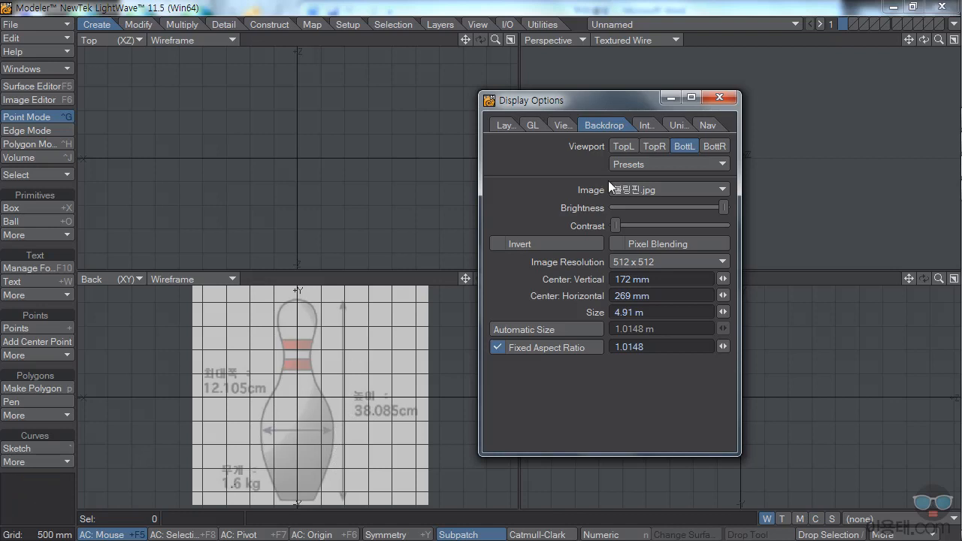
{"action": "left_click", "coordinate": [719, 97]}
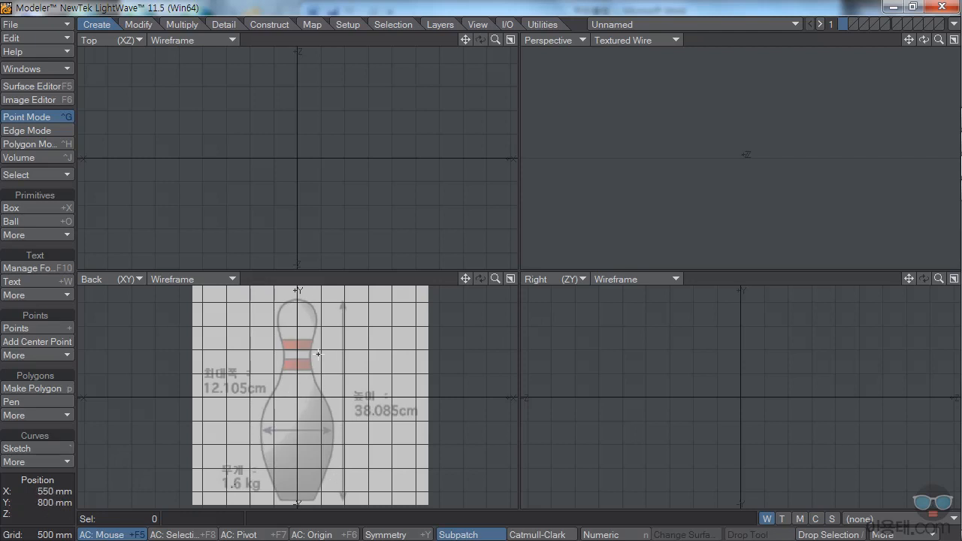
Step: Expand the Back viewport to a single view and enlarge the bowling pin backdrop to nearly fill its height
{"action": "left_click", "coordinate": [511, 278]}
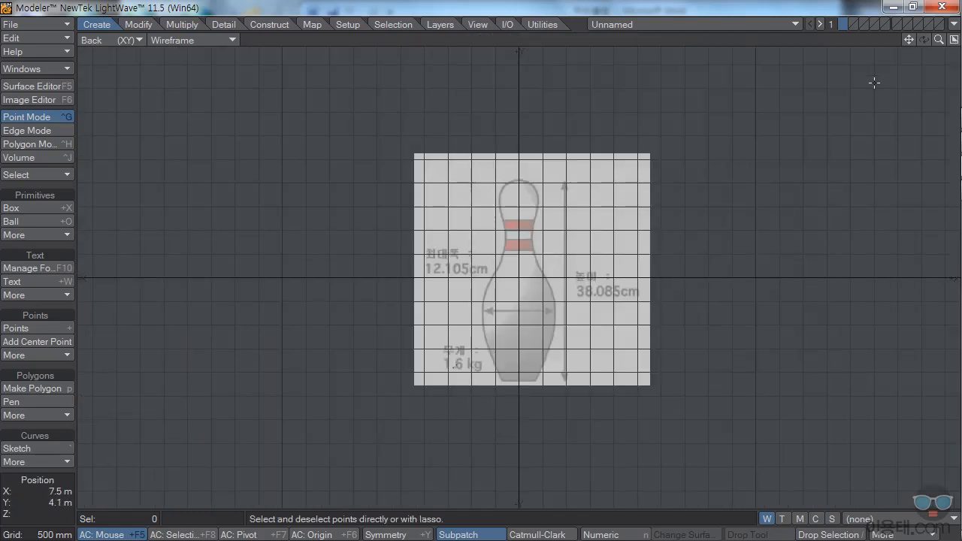
{"action": "left_click_drag", "start_coordinate": [938, 39], "coordinate": [951, 45]}
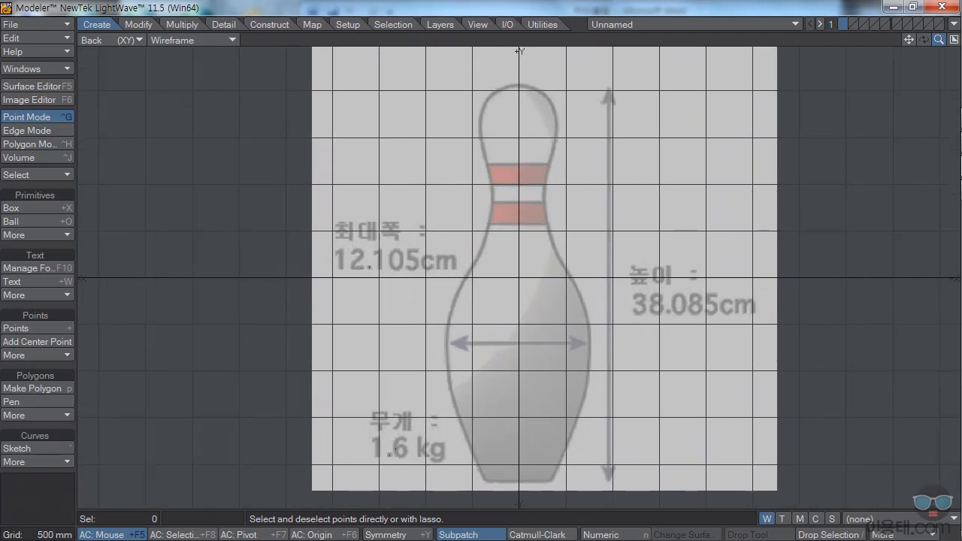
Step: Try to start a spline with one point at the pin's top centre and a second on the head's right edge
{"action": "left_click", "coordinate": [66, 461]}
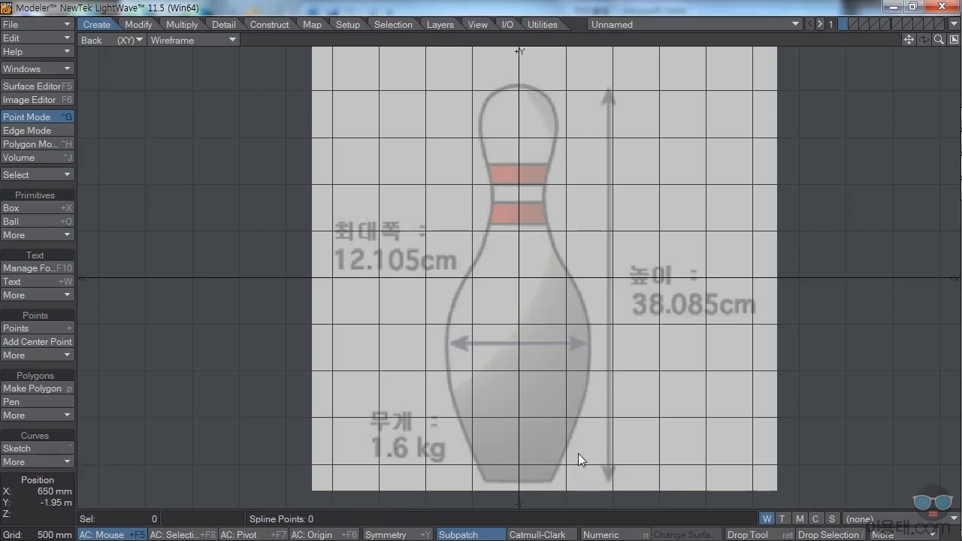
{"action": "left_click", "coordinate": [519, 83]}
{"action": "left_click", "coordinate": [551, 100]}
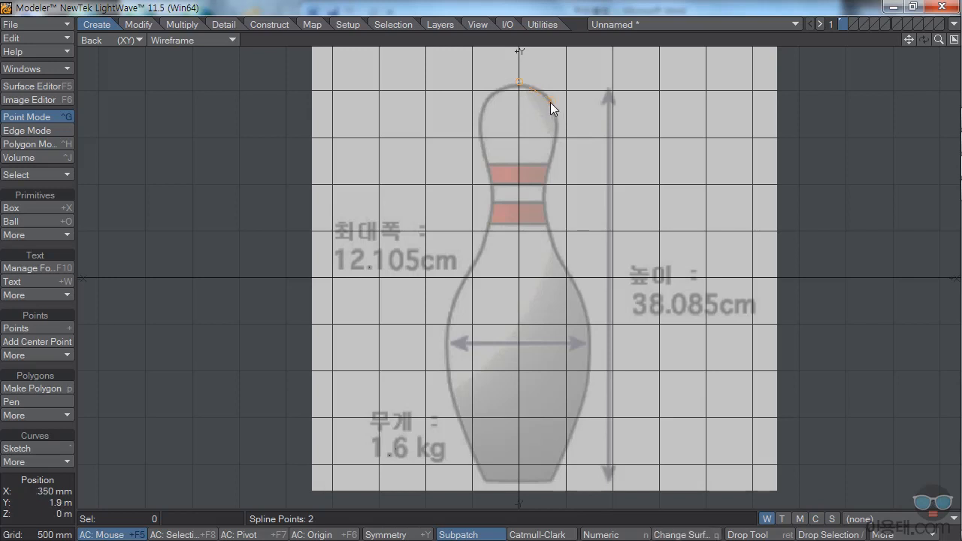
{"action": "left_click_drag", "start_coordinate": [550, 103], "coordinate": [552, 106]}
Step: Set Grid Snap to None in the display unit settings
{"action": "left_click", "coordinate": [65, 39]}
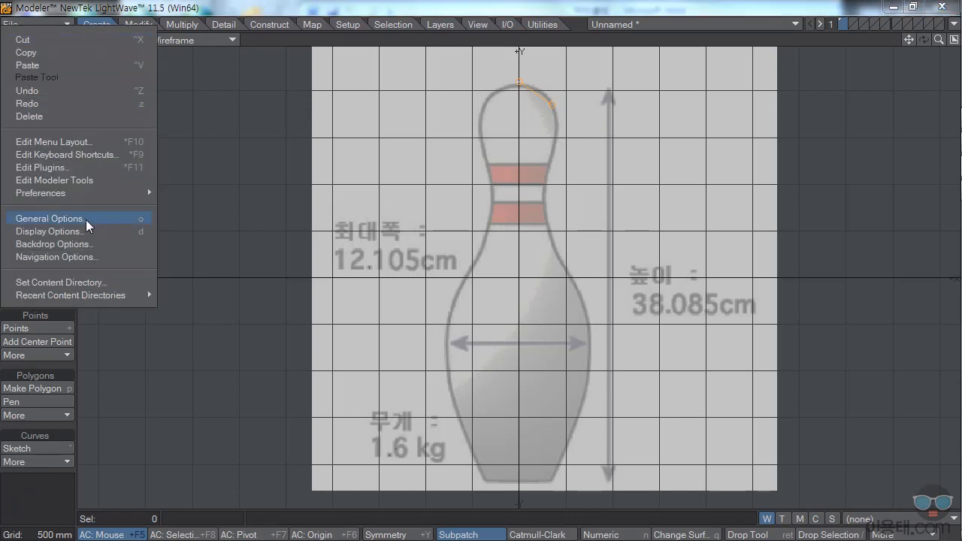
{"action": "scroll", "coordinate": [98, 219], "scroll_direction": "down", "scroll_amount": 1}
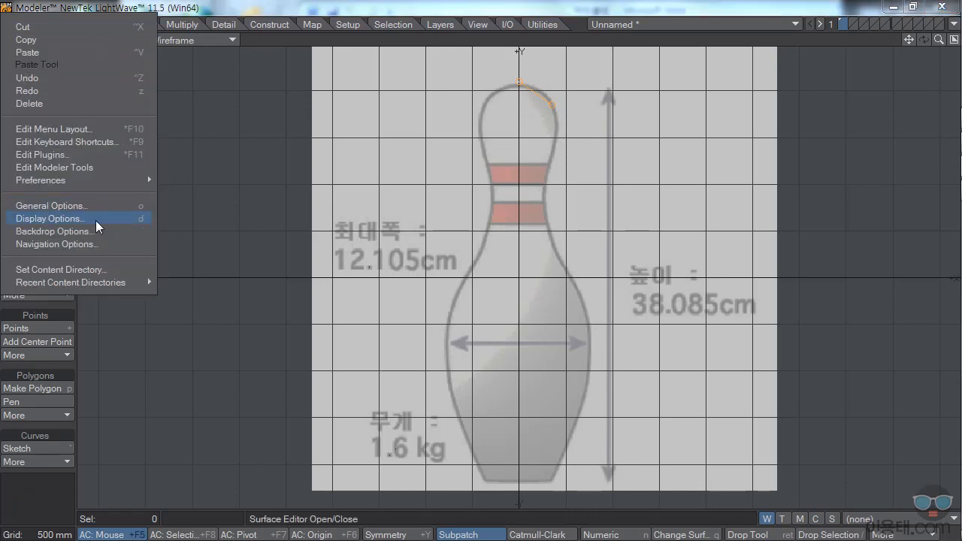
{"action": "left_click", "coordinate": [96, 220]}
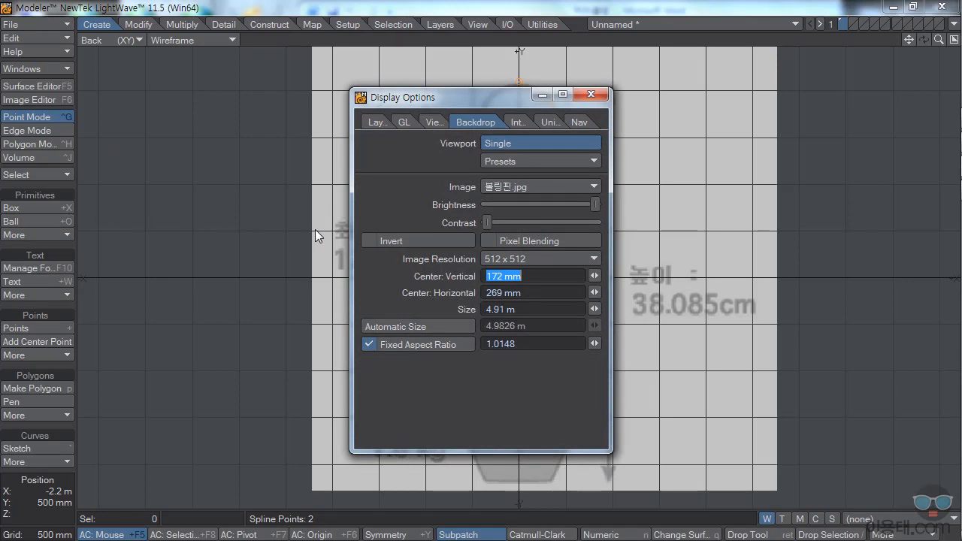
{"action": "left_click", "coordinate": [548, 122]}
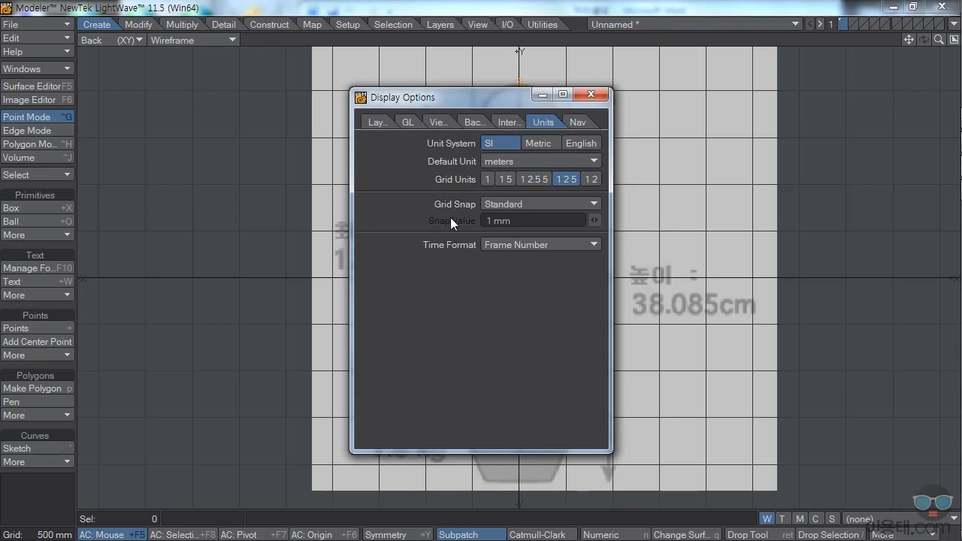
{"action": "left_click", "coordinate": [512, 203]}
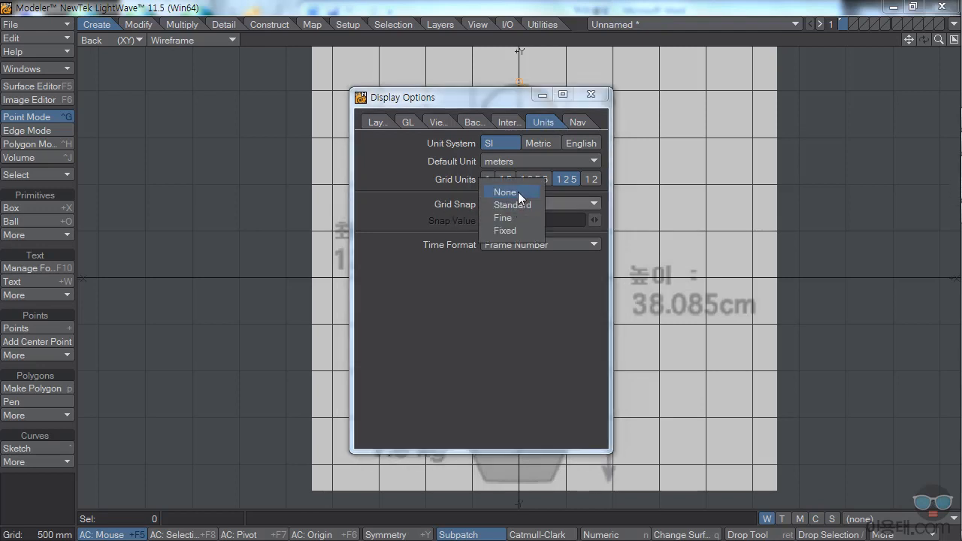
{"action": "left_click", "coordinate": [517, 192]}
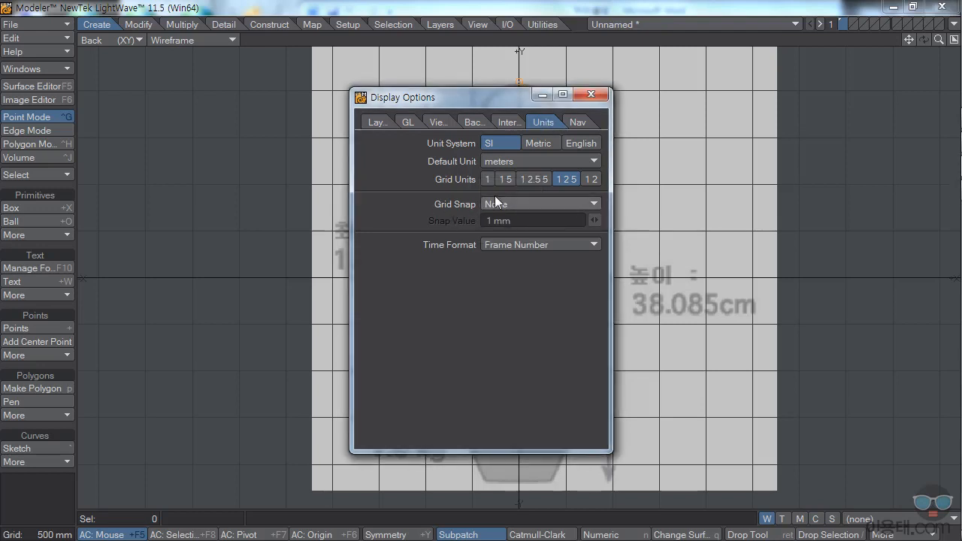
{"action": "left_click", "coordinate": [592, 94]}
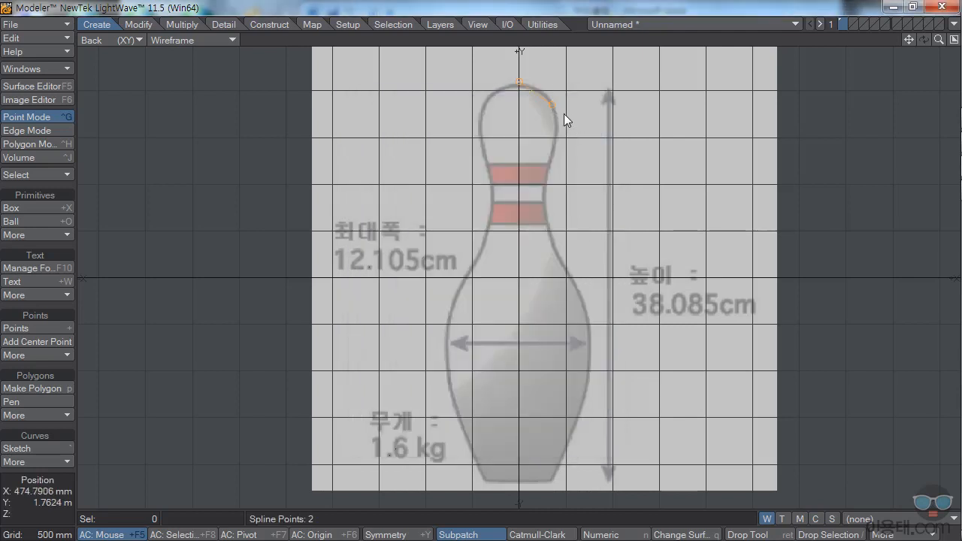
Step: Try to trace the rest of the pin's right outline with eleven spline points ending at the base centre, and undo the curve
{"action": "left_click", "coordinate": [553, 147]}
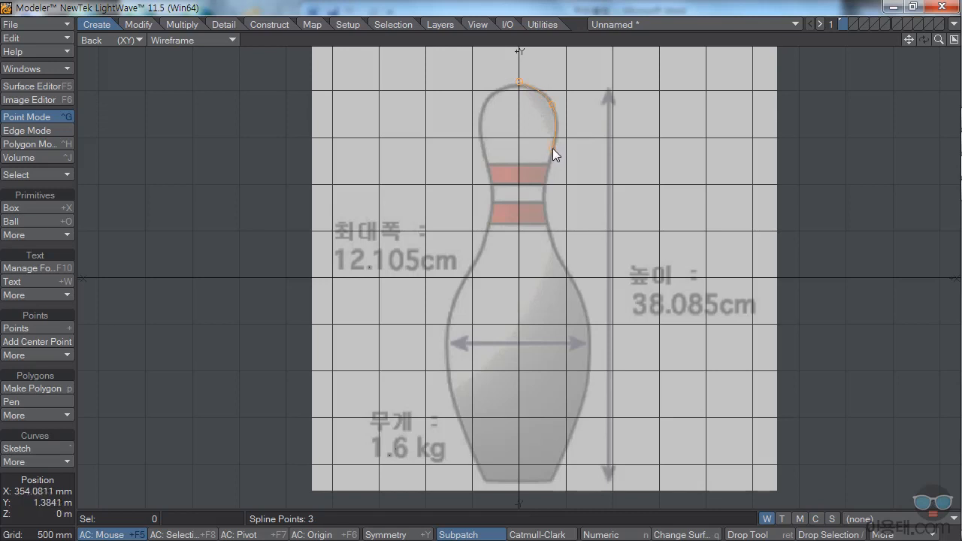
{"action": "left_click", "coordinate": [546, 182]}
{"action": "left_click", "coordinate": [544, 208]}
{"action": "left_click", "coordinate": [551, 233]}
{"action": "left_click", "coordinate": [562, 264]}
{"action": "left_click", "coordinate": [581, 296]}
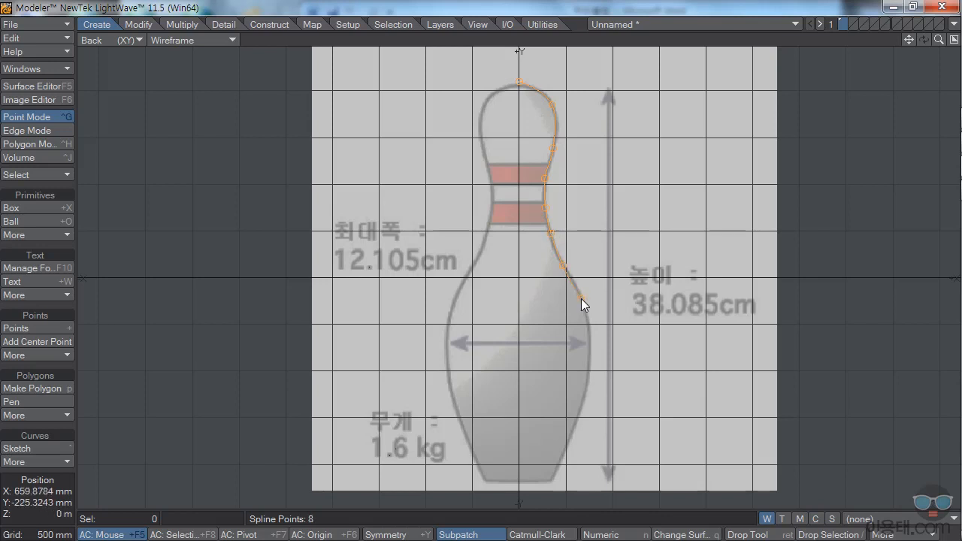
{"action": "left_click", "coordinate": [589, 344]}
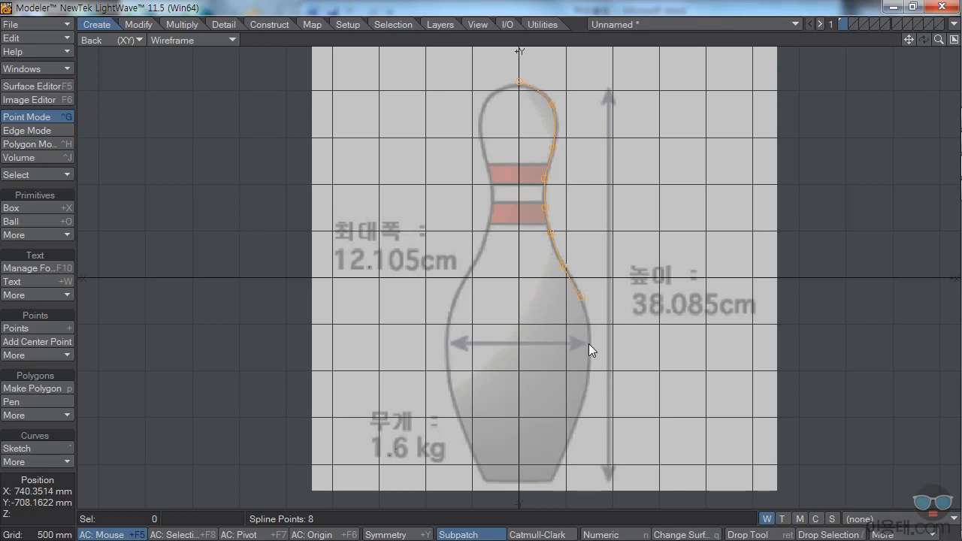
{"action": "left_click", "coordinate": [586, 389]}
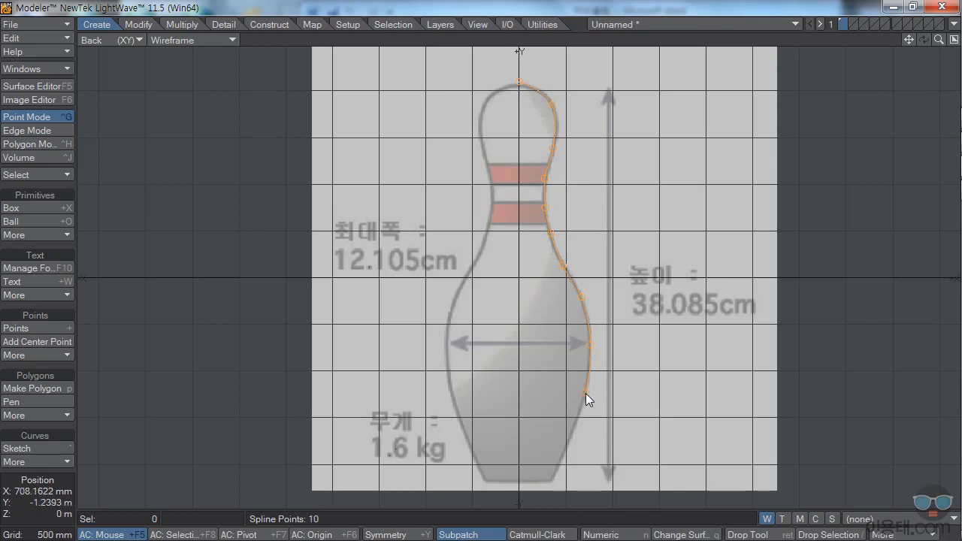
{"action": "left_click", "coordinate": [573, 433]}
{"action": "left_click", "coordinate": [552, 480]}
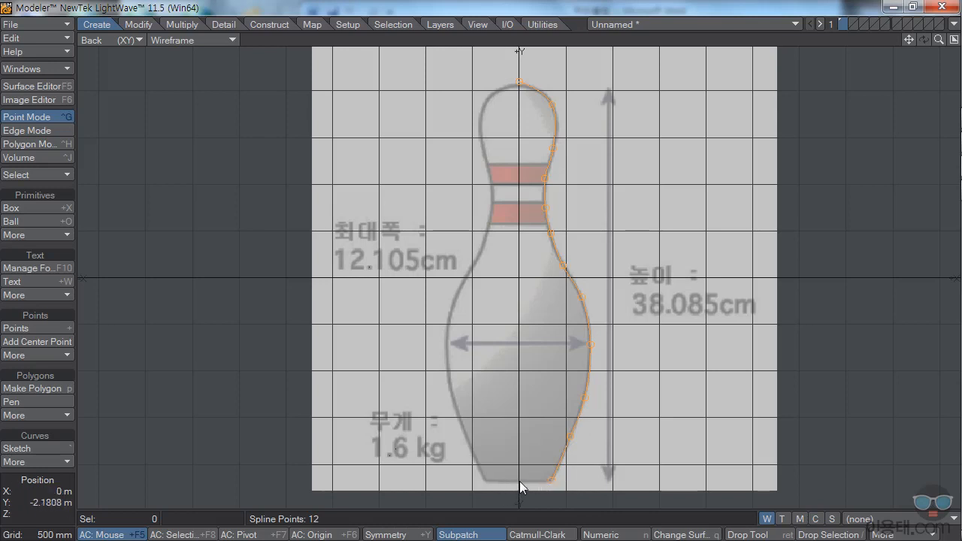
{"action": "left_click", "coordinate": [518, 480]}
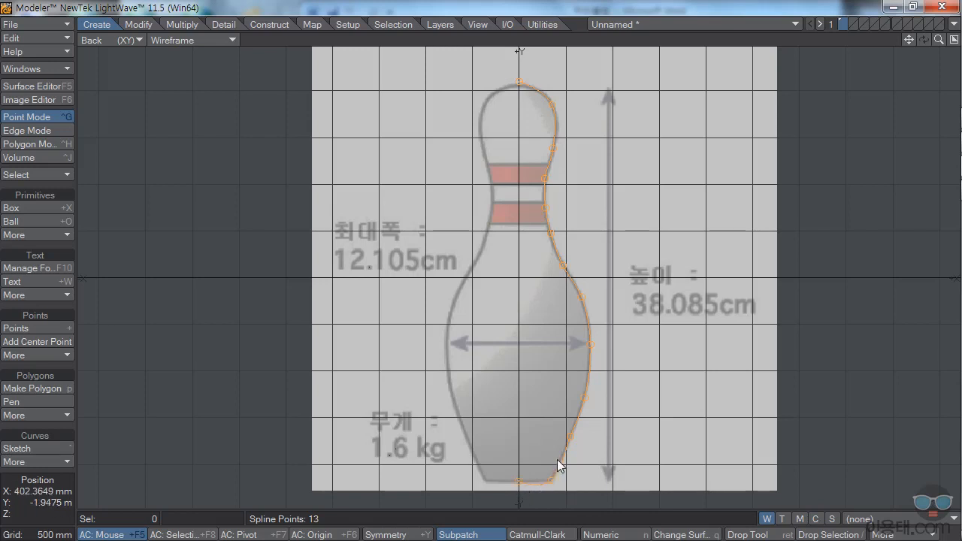
{"action": "key", "text": "ctrl+z"}
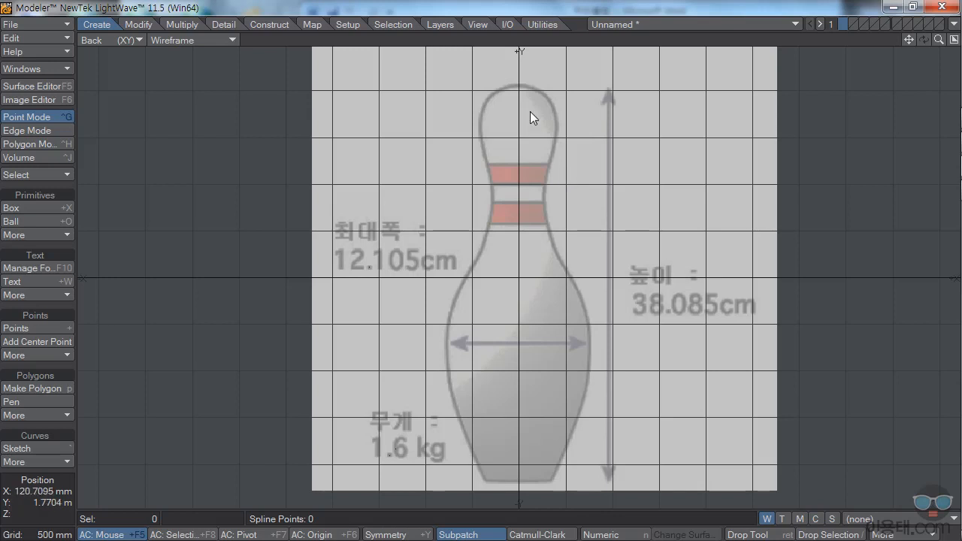
Step: Start a spline along the right edge of the pin's head and neck with six points, from the top centre to the lower red band
{"action": "left_click", "coordinate": [518, 84]}
{"action": "left_click", "coordinate": [549, 100]}
{"action": "left_click", "coordinate": [551, 128]}
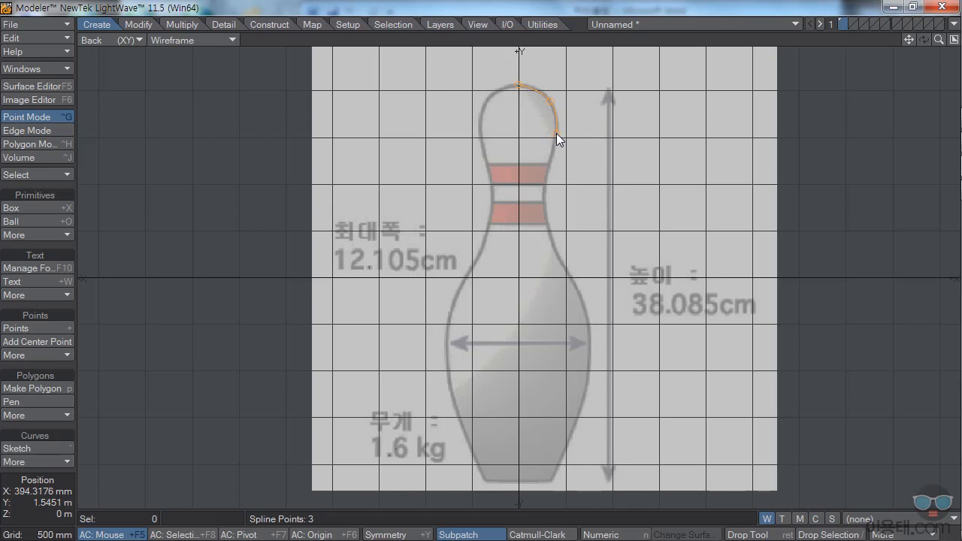
{"action": "left_click", "coordinate": [552, 161]}
{"action": "left_click", "coordinate": [543, 187]}
{"action": "left_click", "coordinate": [544, 211]}
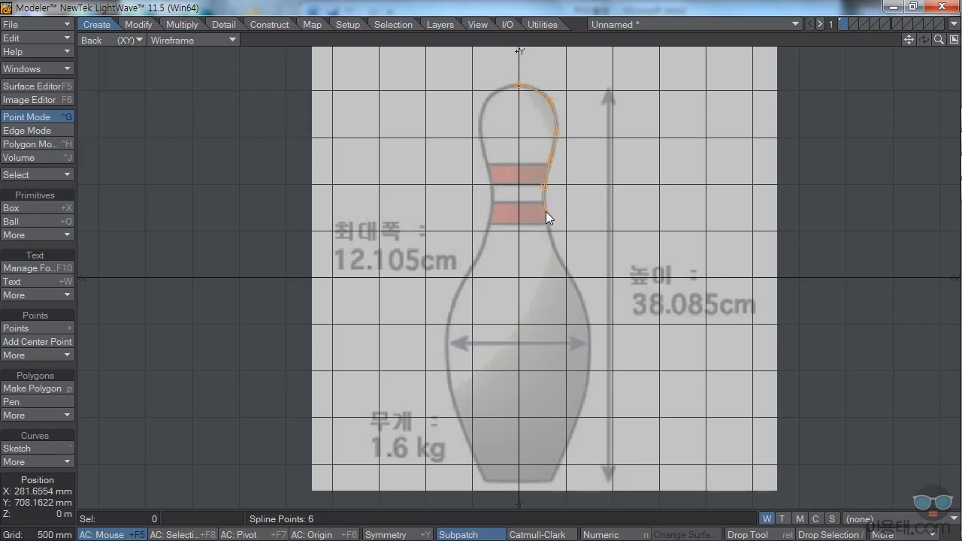
Step: Continue the spline down the pin's right body outline with six more points, ending at the base's right corner
{"action": "left_click", "coordinate": [551, 237]}
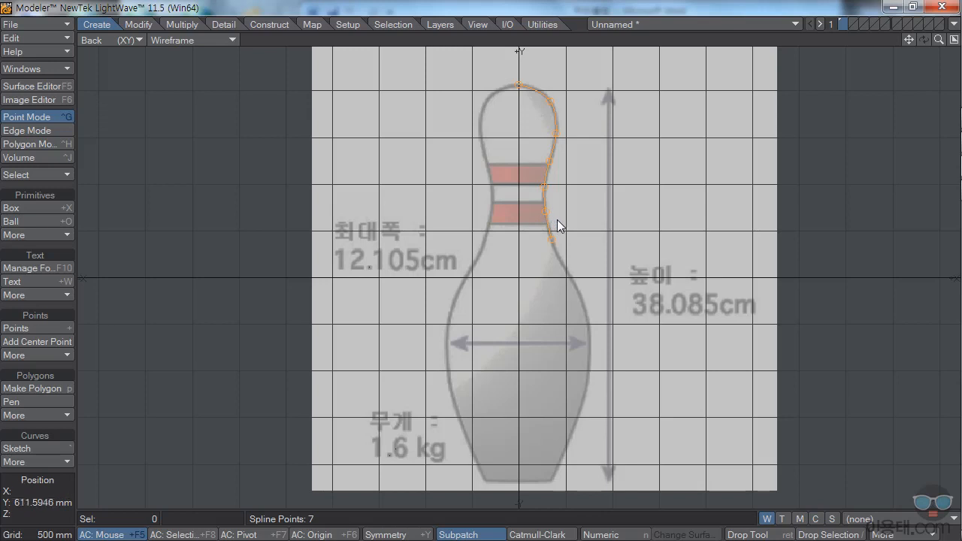
{"action": "left_click", "coordinate": [567, 269]}
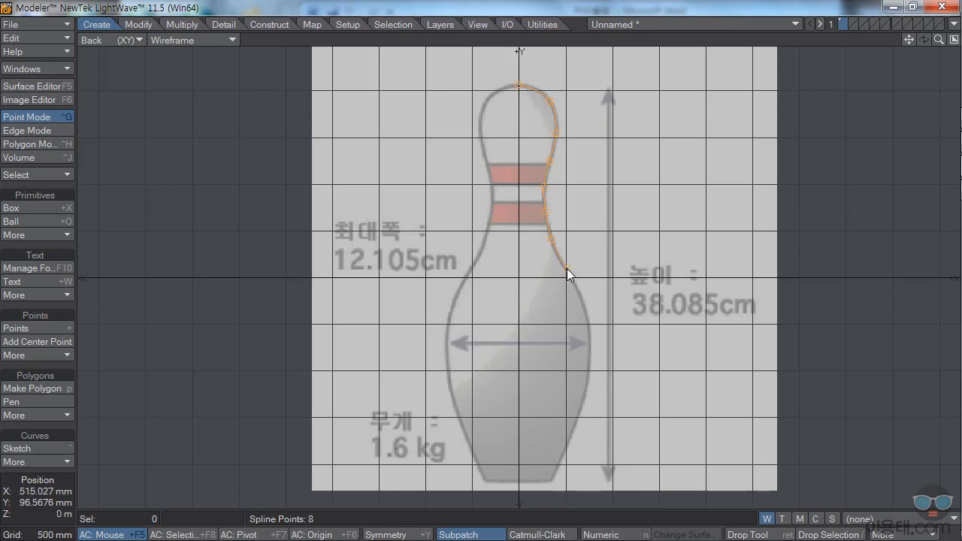
{"action": "left_click", "coordinate": [584, 307]}
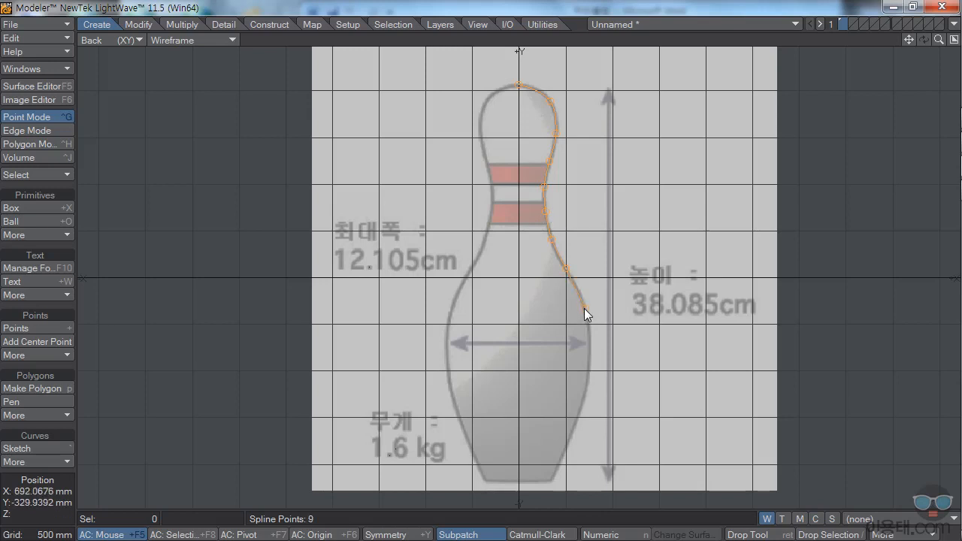
{"action": "left_click", "coordinate": [589, 351]}
{"action": "left_click_drag", "start_coordinate": [590, 372], "coordinate": [588, 373]}
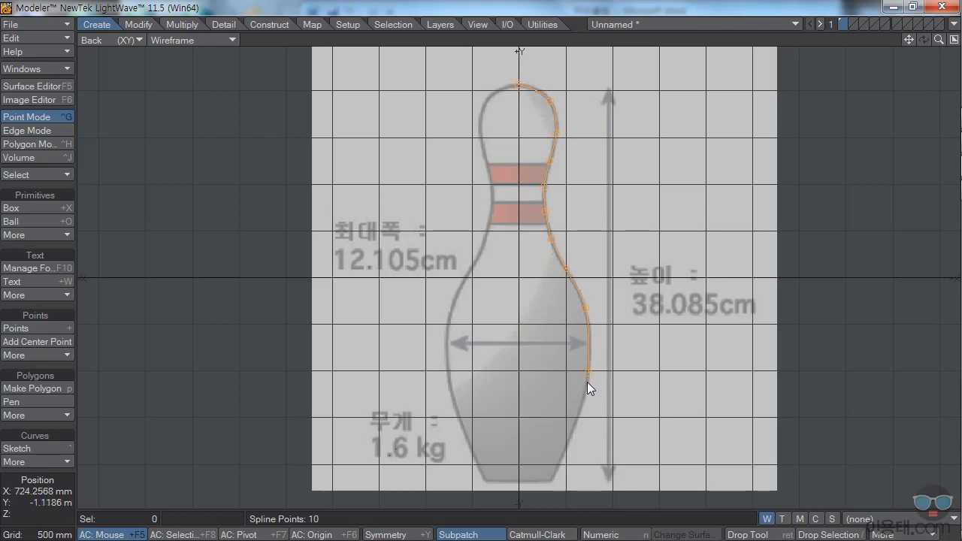
{"action": "left_click", "coordinate": [570, 430]}
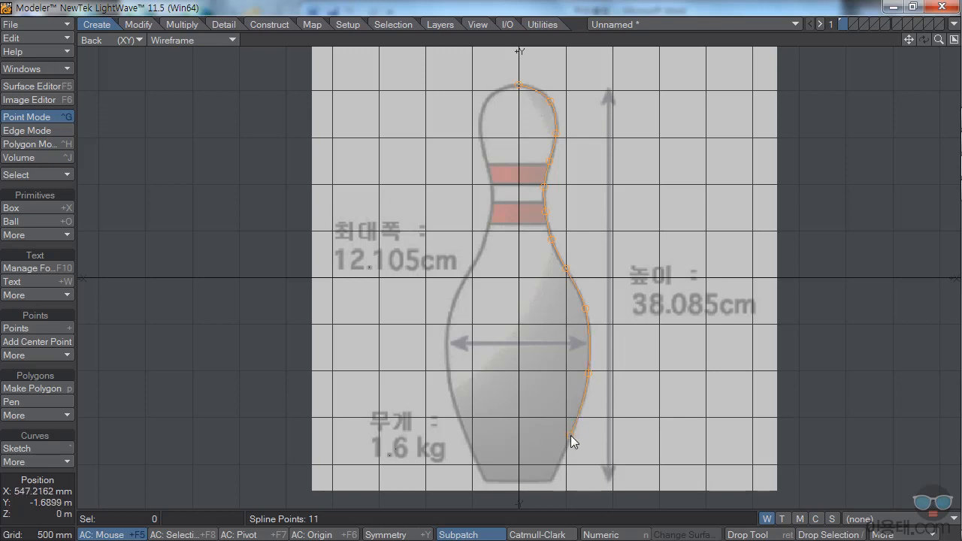
{"action": "left_click", "coordinate": [552, 479]}
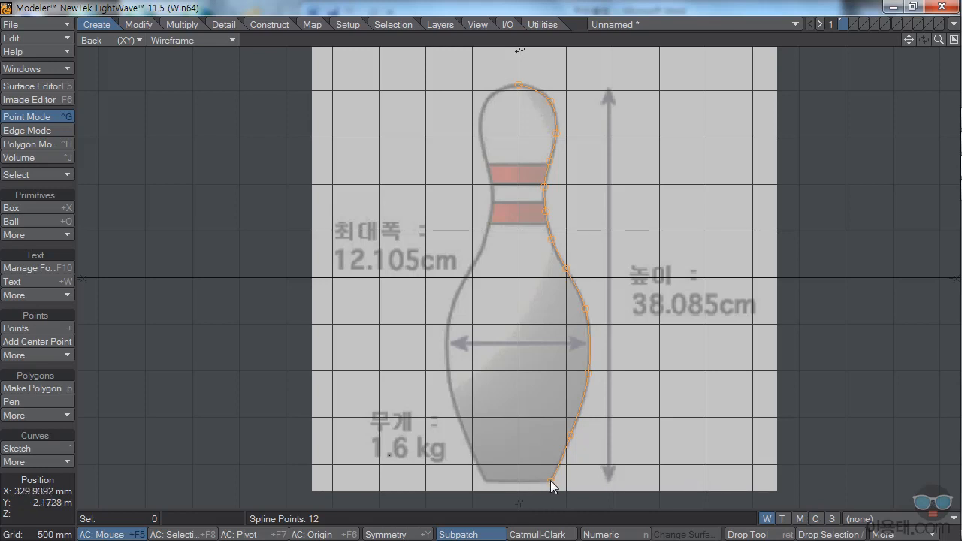
Step: Extend the spline along the pin's base with a point just inside the right corner and an end point on the centre axis
{"action": "left_click_drag", "start_coordinate": [938, 39], "coordinate": [961, 68]}
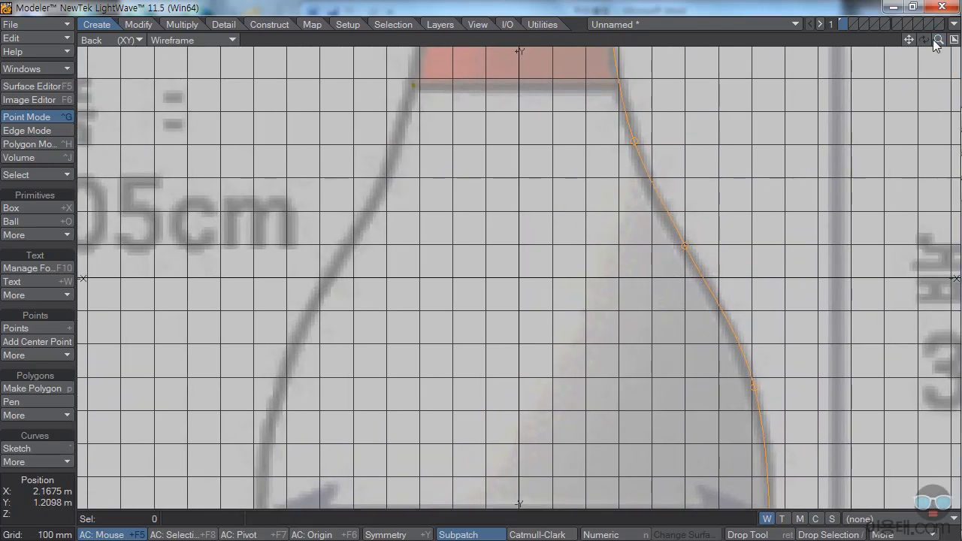
{"action": "mouse_move", "coordinate": [908, 40]}
{"action": "left_mouse_down"}
{"action": "mouse_move", "coordinate": [908, 68]}
{"action": "mouse_move", "coordinate": [906, 1]}
{"action": "mouse_move", "coordinate": [906, 38]}
{"action": "left_mouse_up"}
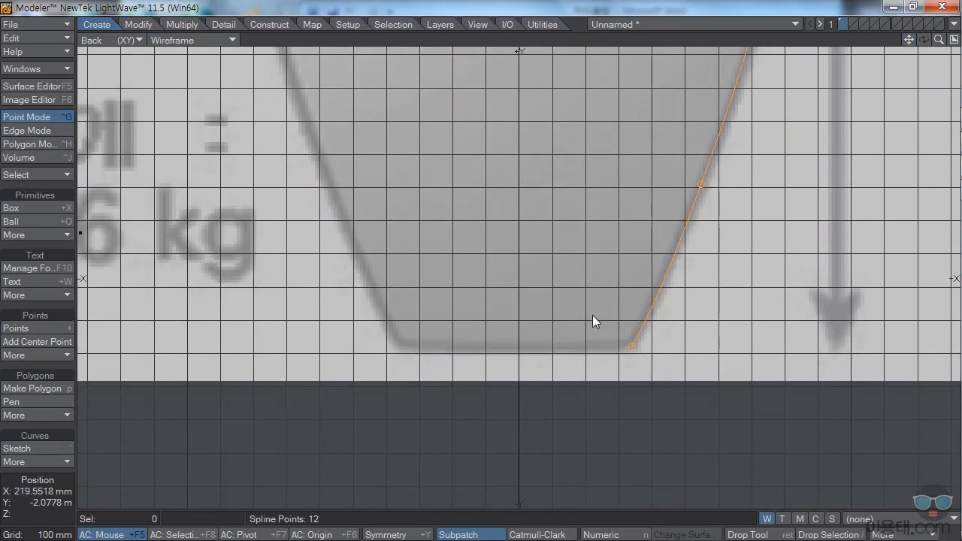
{"action": "left_click_drag", "start_coordinate": [585, 302], "coordinate": [620, 346]}
{"action": "left_click", "coordinate": [518, 345]}
{"action": "left_click_drag", "start_coordinate": [519, 347], "coordinate": [519, 346]}
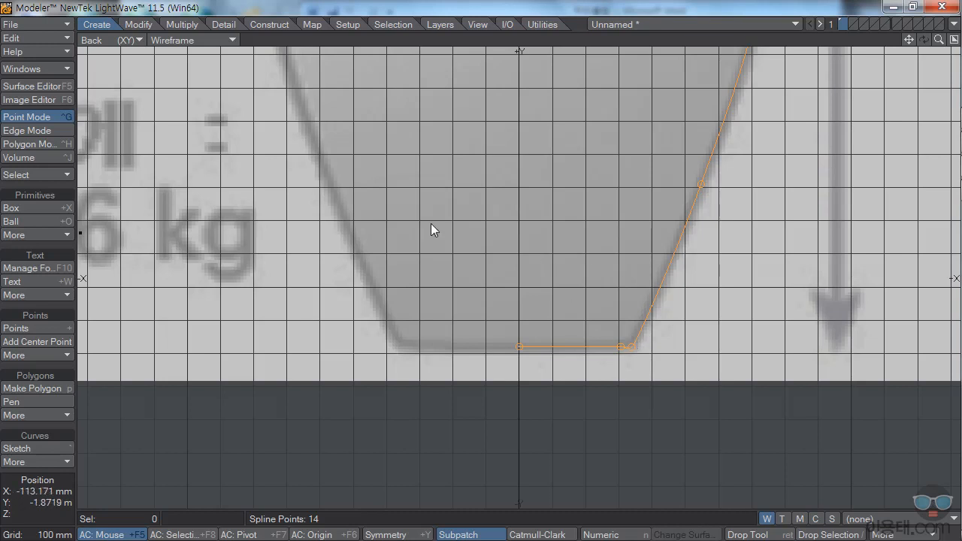
Step: Finish the spline and move its point at the base's right corner slightly up and outward to smooth the corner
{"action": "left_click", "coordinate": [34, 117]}
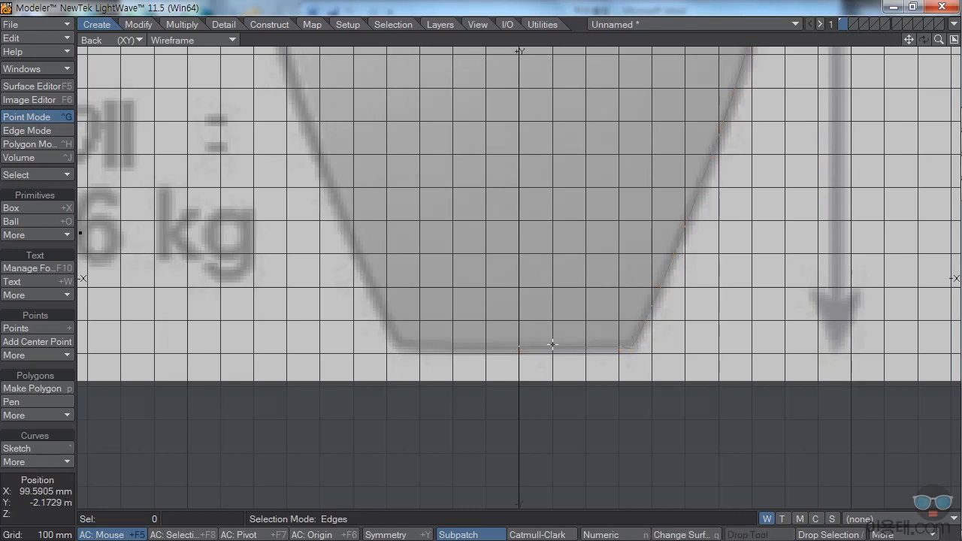
{"action": "left_click", "coordinate": [632, 347]}
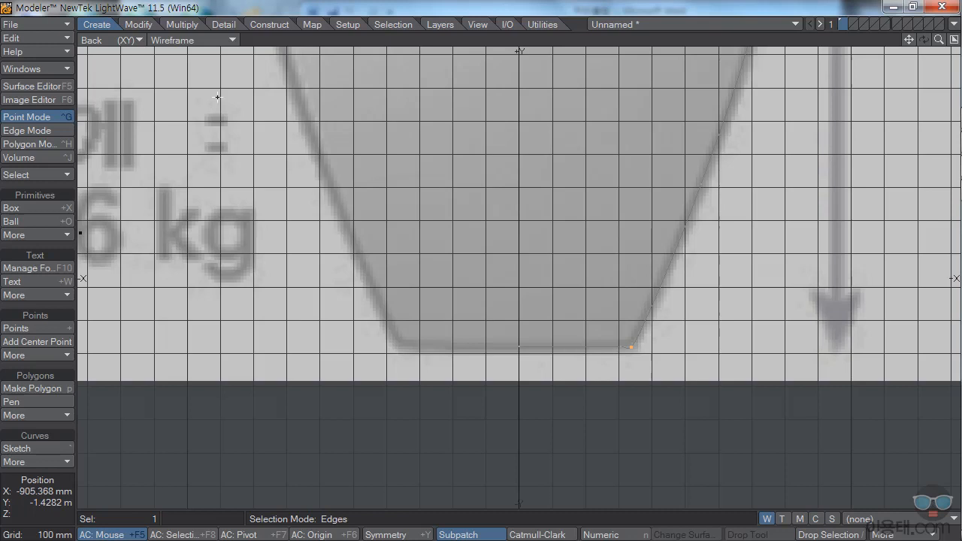
{"action": "left_click", "coordinate": [139, 24]}
{"action": "left_click", "coordinate": [29, 208]}
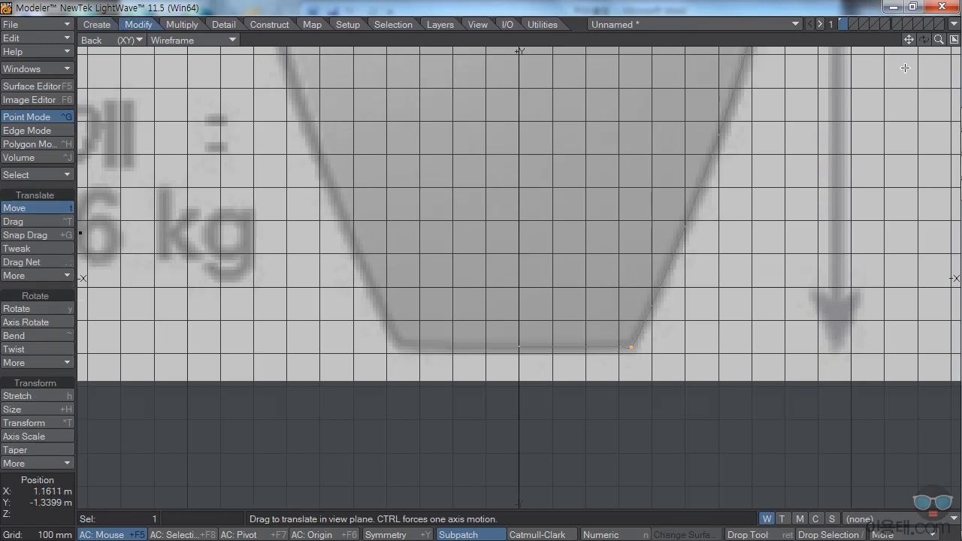
{"action": "left_click_drag", "start_coordinate": [938, 41], "coordinate": [851, 1]}
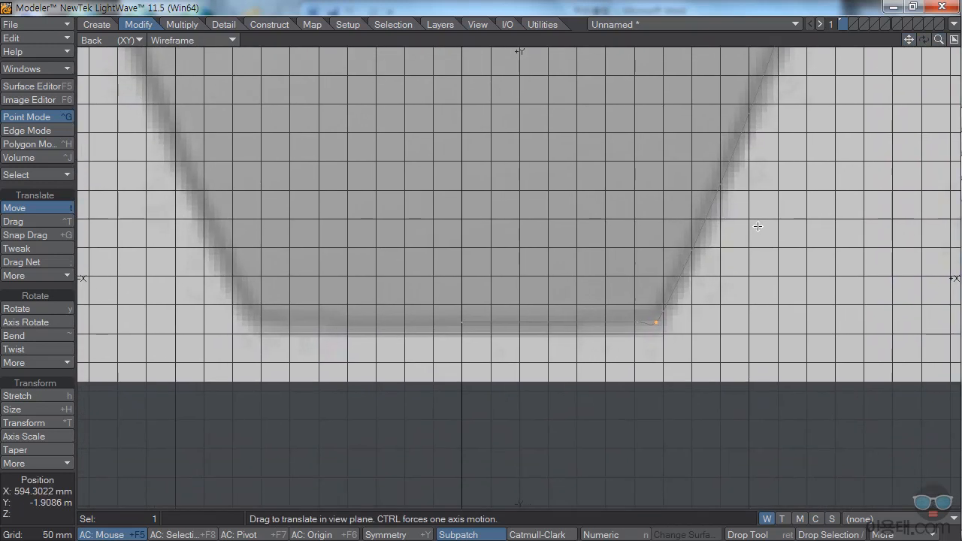
{"action": "left_click_drag", "start_coordinate": [654, 322], "coordinate": [659, 313]}
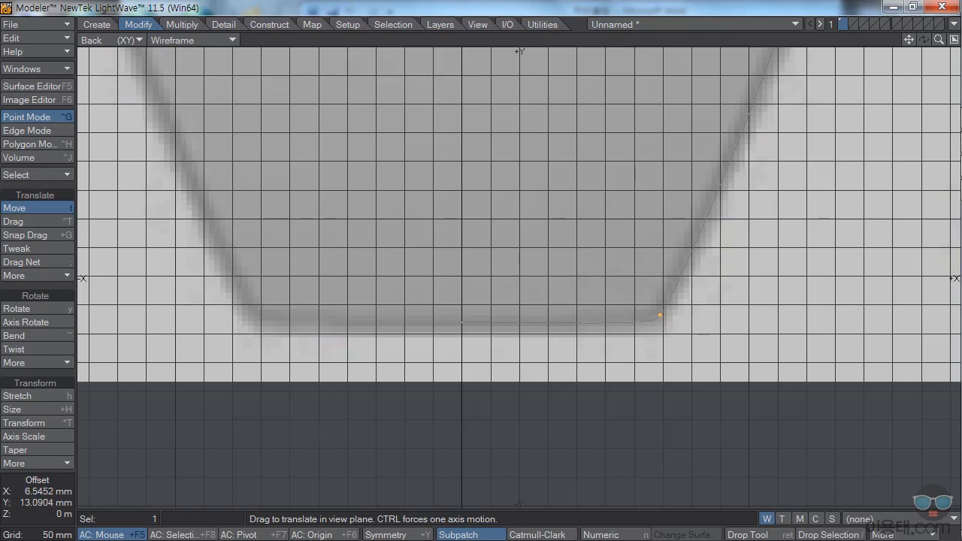
{"action": "left_click_drag", "start_coordinate": [661, 315], "coordinate": [661, 316]}
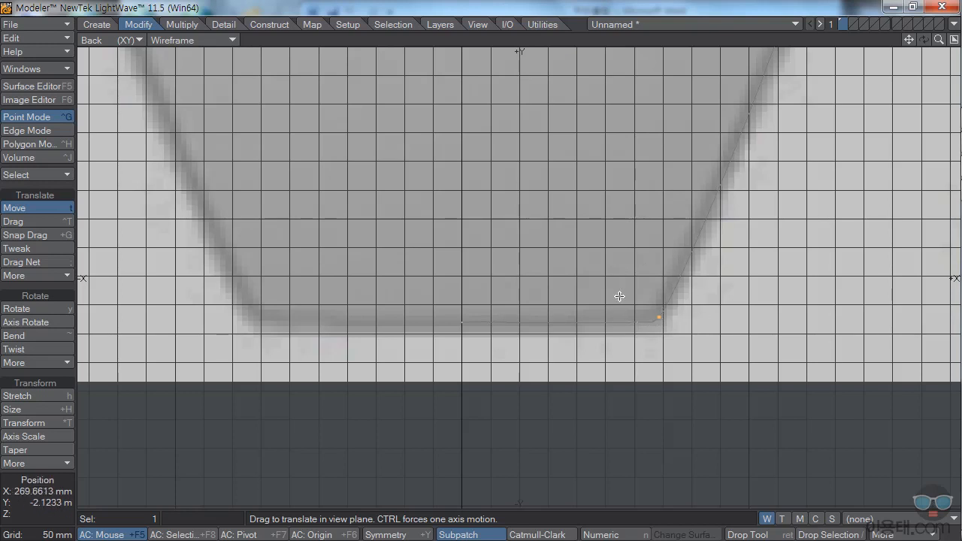
Step: Move the spline point on the head's upper right curve up and slightly inward onto the pin outline
{"action": "left_click_drag", "start_coordinate": [938, 40], "coordinate": [885, 325]}
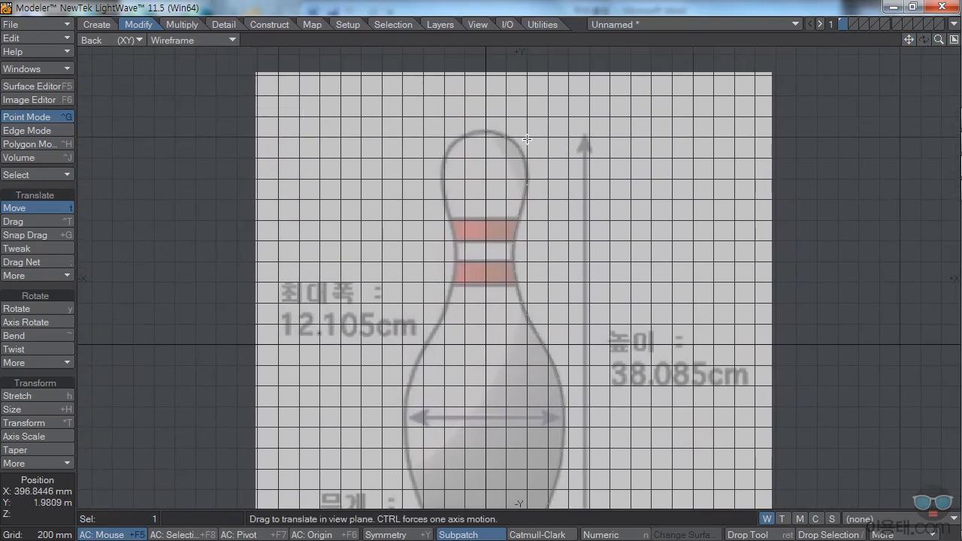
{"action": "left_click_drag", "start_coordinate": [937, 40], "coordinate": [798, 335]}
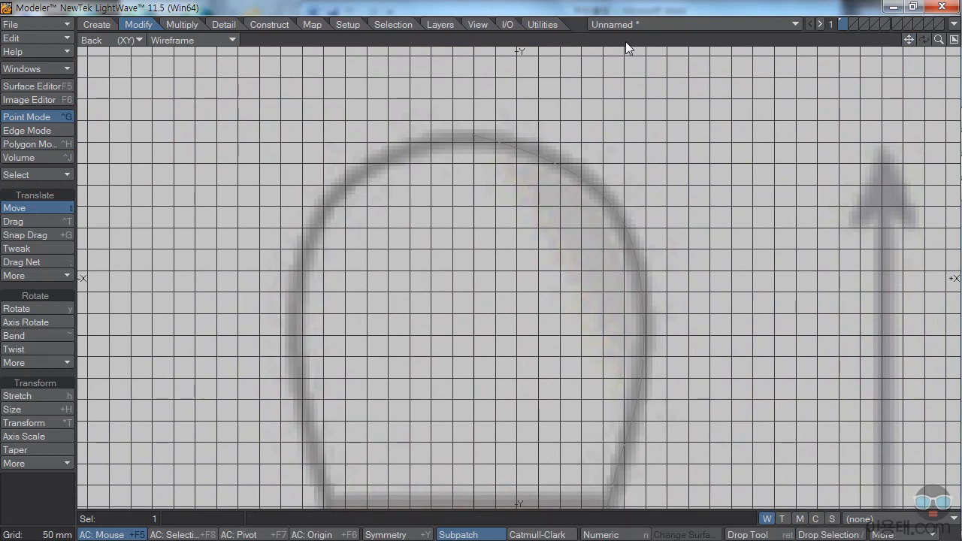
{"action": "left_click", "coordinate": [34, 116]}
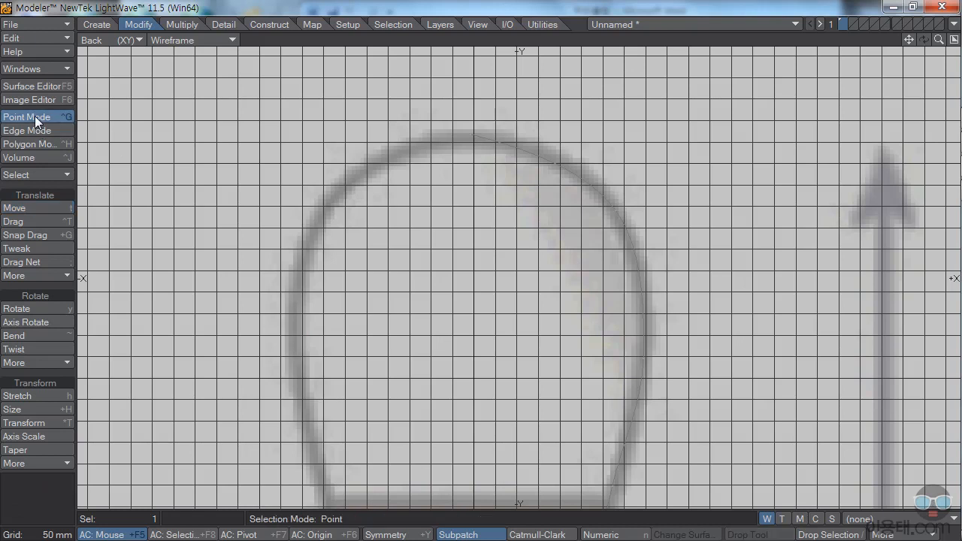
{"action": "left_click", "coordinate": [682, 39]}
{"action": "left_click", "coordinate": [615, 212]}
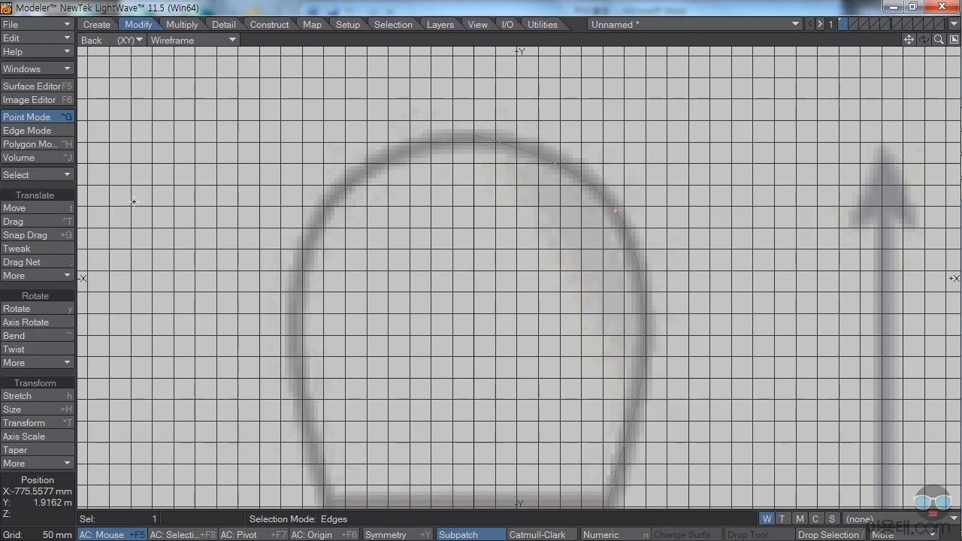
{"action": "left_click", "coordinate": [68, 208]}
{"action": "left_click_drag", "start_coordinate": [615, 211], "coordinate": [607, 194]}
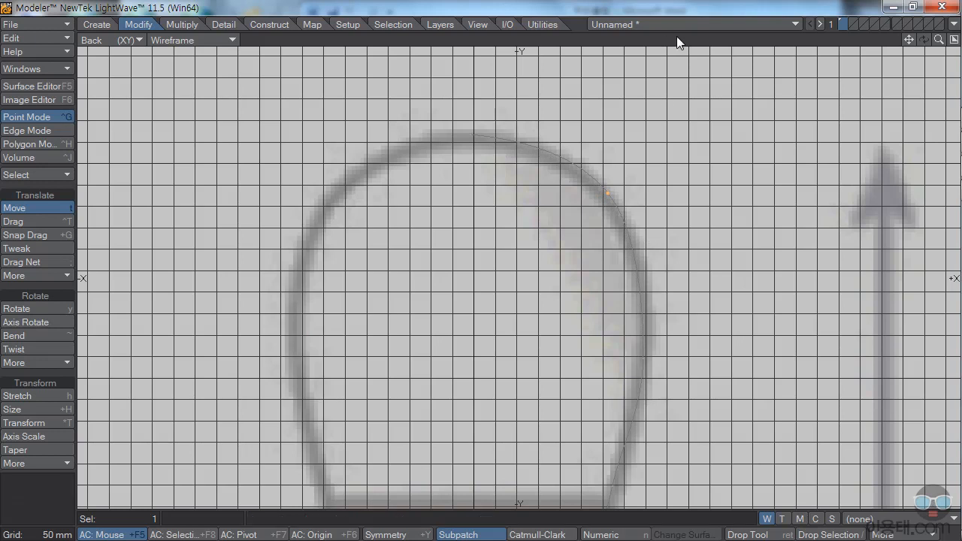
Step: Move the spline point at the head's widest right edge slightly up and outward onto the outline, and clear the selection
{"action": "left_click", "coordinate": [28, 130]}
{"action": "left_click", "coordinate": [27, 116]}
{"action": "key", "text": "space"}
{"action": "left_click", "coordinate": [710, 36]}
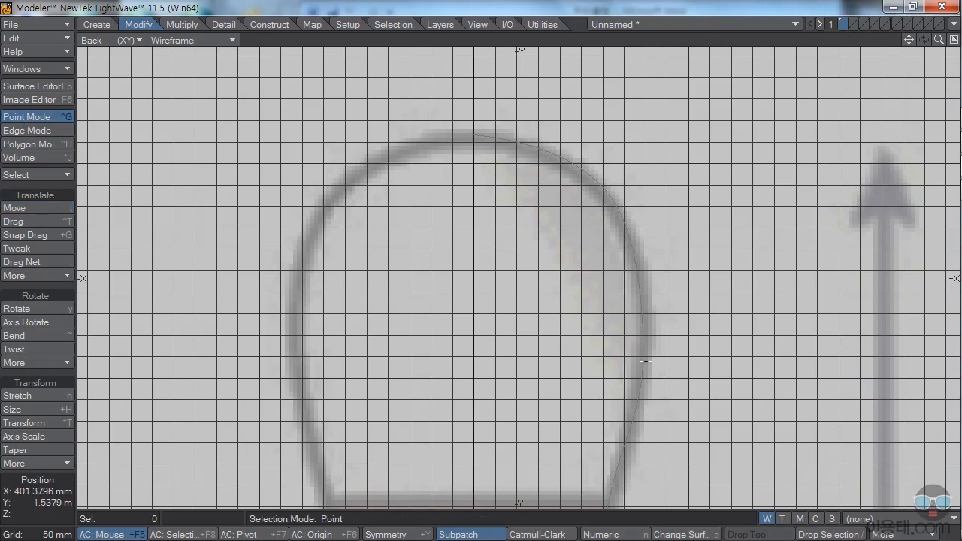
{"action": "left_click", "coordinate": [644, 360]}
{"action": "left_click", "coordinate": [23, 207]}
{"action": "left_click_drag", "start_coordinate": [641, 360], "coordinate": [649, 345]}
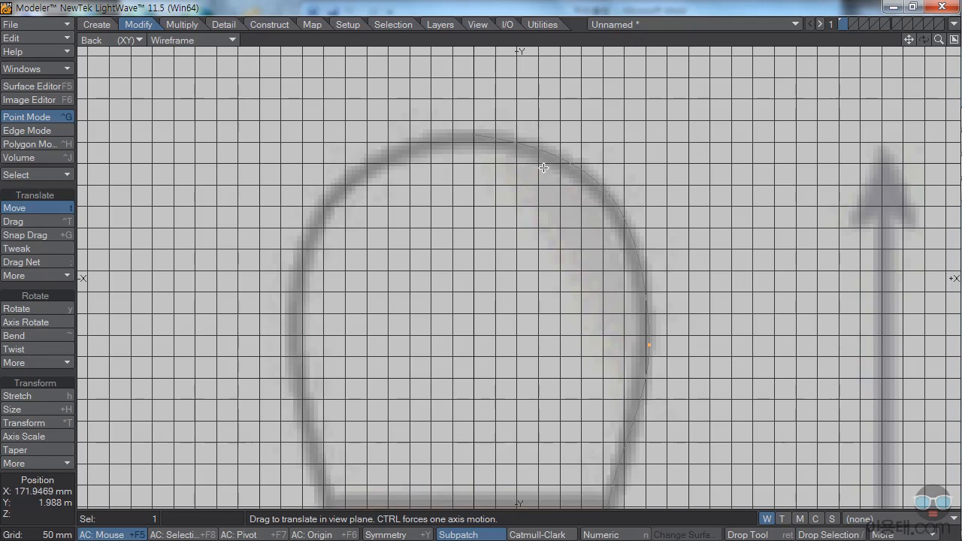
{"action": "key", "text": "space"}
{"action": "left_click_drag", "start_coordinate": [939, 40], "coordinate": [871, 14]}
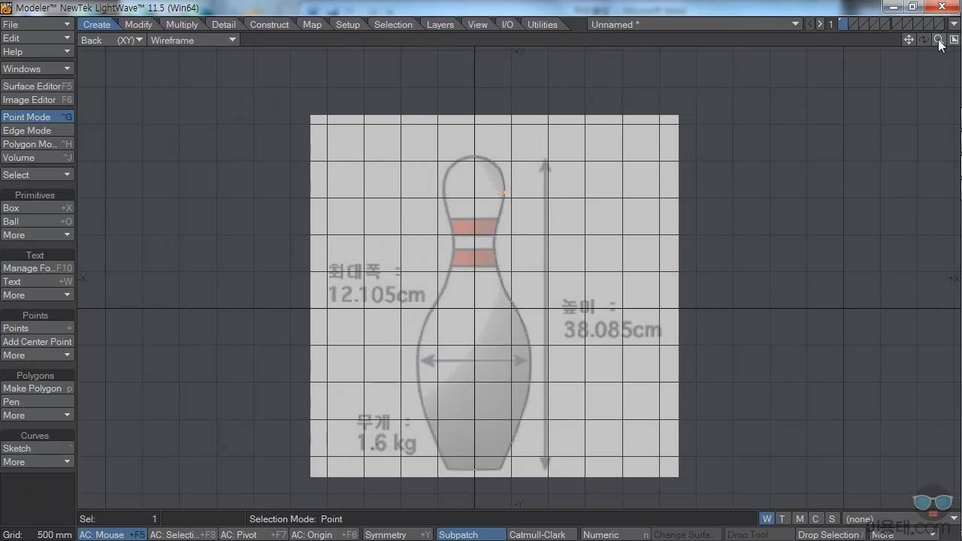
{"action": "left_click_drag", "start_coordinate": [938, 40], "coordinate": [909, 22]}
{"action": "left_click", "coordinate": [645, 38]}
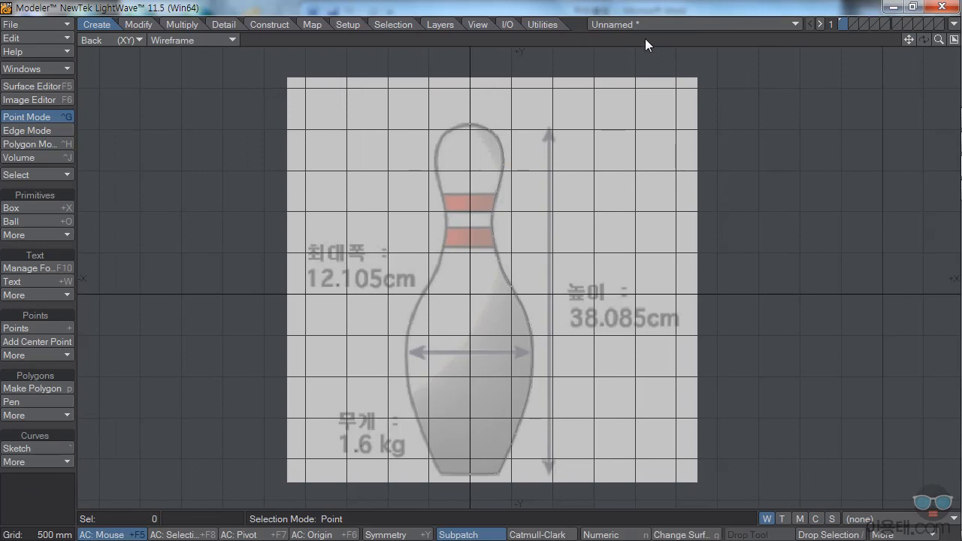
{"action": "left_click", "coordinate": [184, 25]}
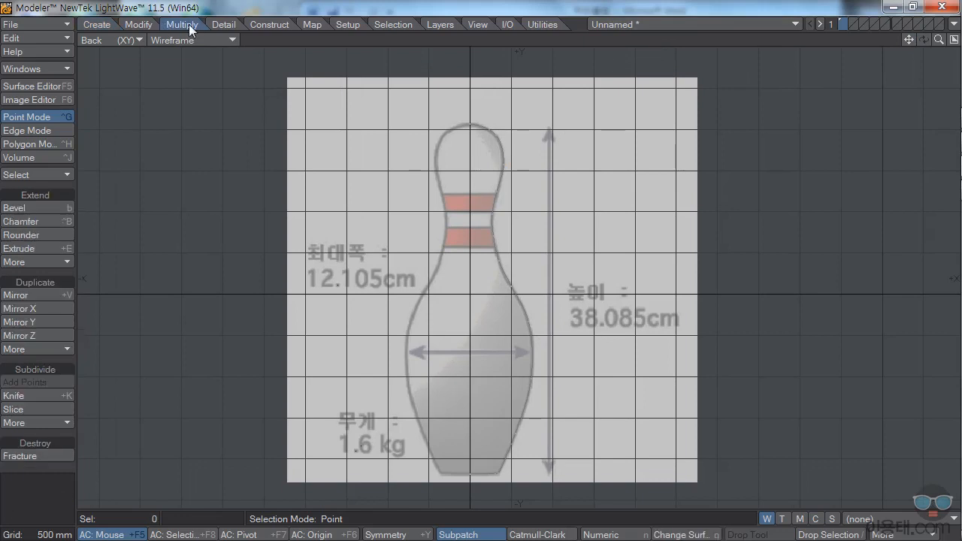
{"action": "left_click", "coordinate": [60, 262]}
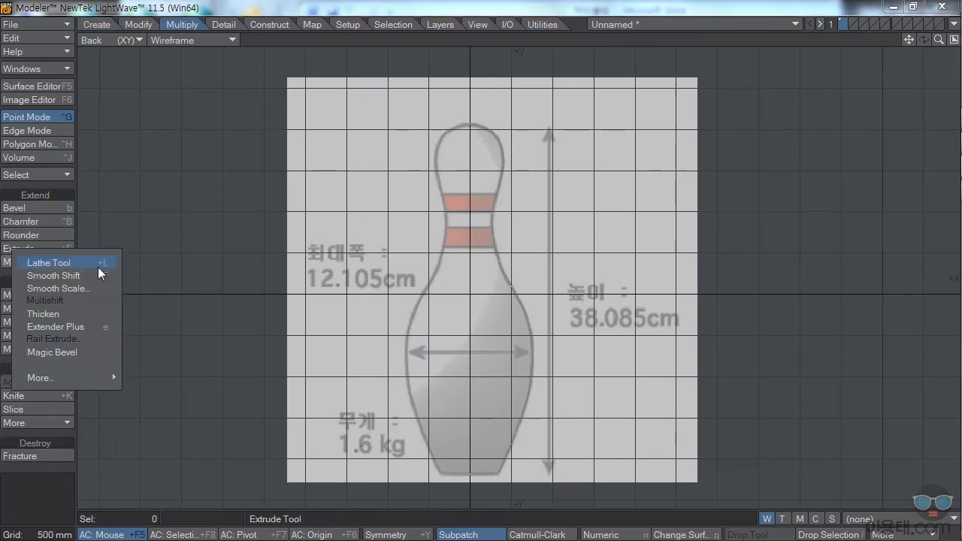
{"action": "left_click", "coordinate": [75, 267]}
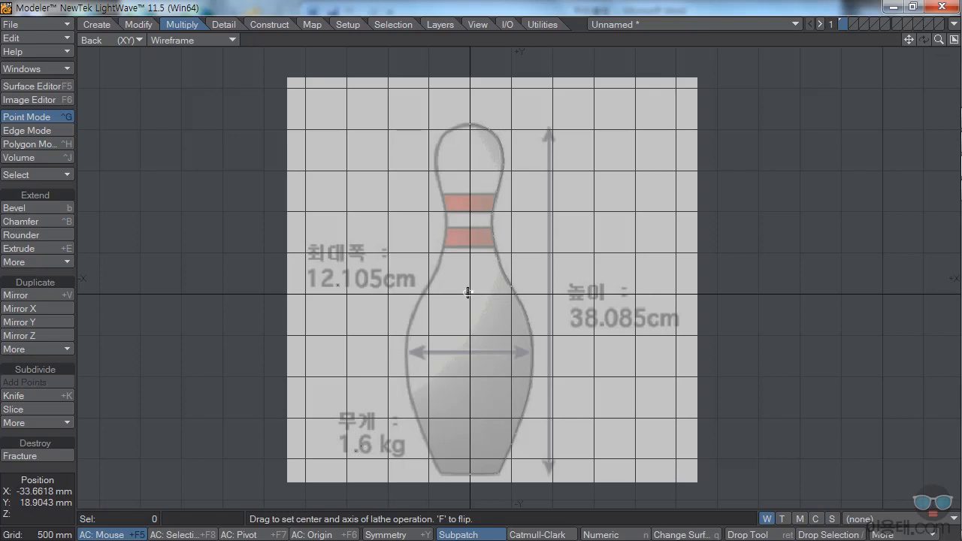
{"action": "left_click_drag", "start_coordinate": [475, 296], "coordinate": [471, 130]}
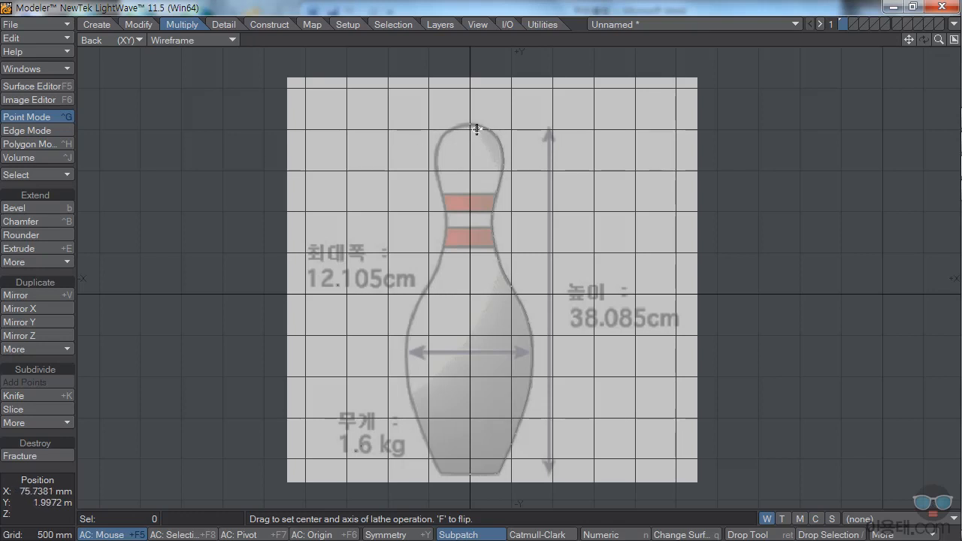
Step: Set the X position of the spline's top and bottom end points to 0 m and clear the selection
{"action": "left_click", "coordinate": [38, 115]}
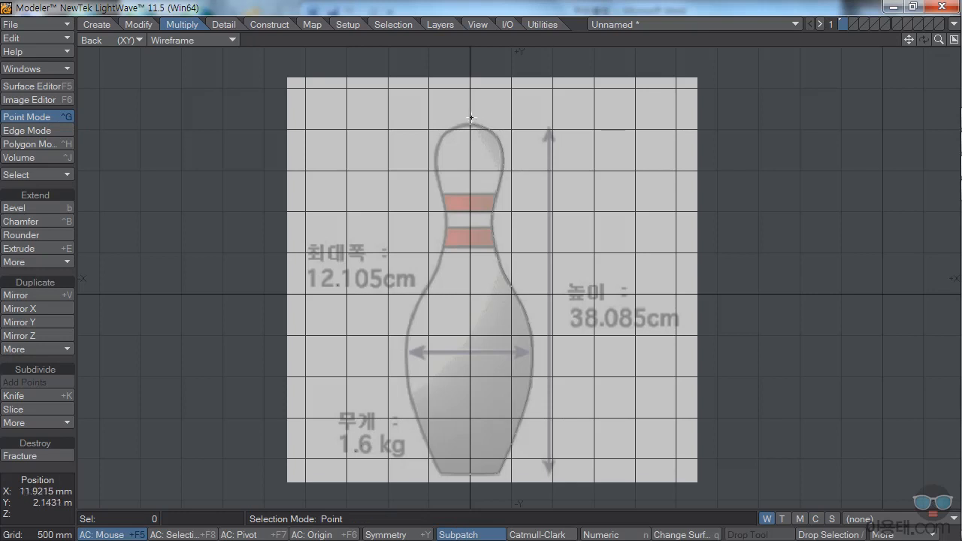
{"action": "left_click", "coordinate": [470, 121]}
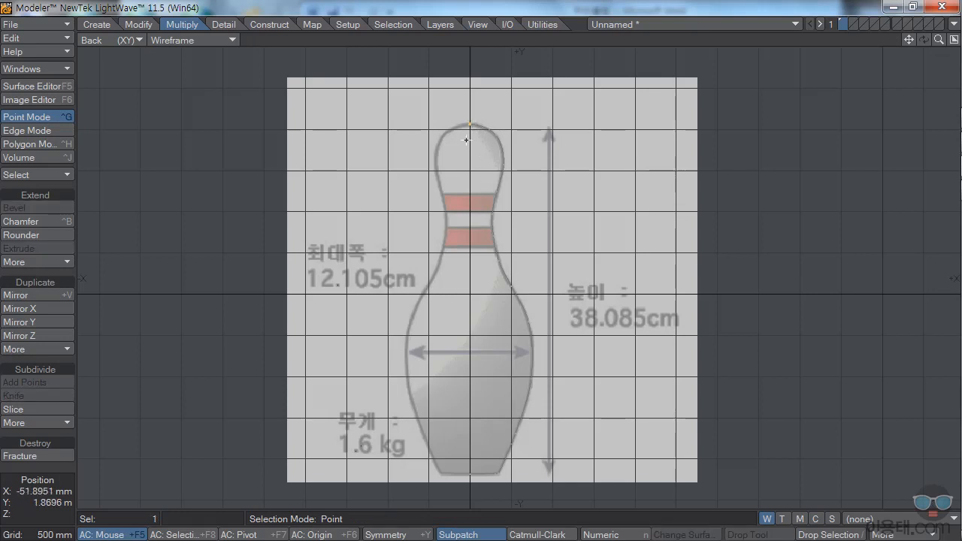
{"action": "left_click", "coordinate": [471, 472]}
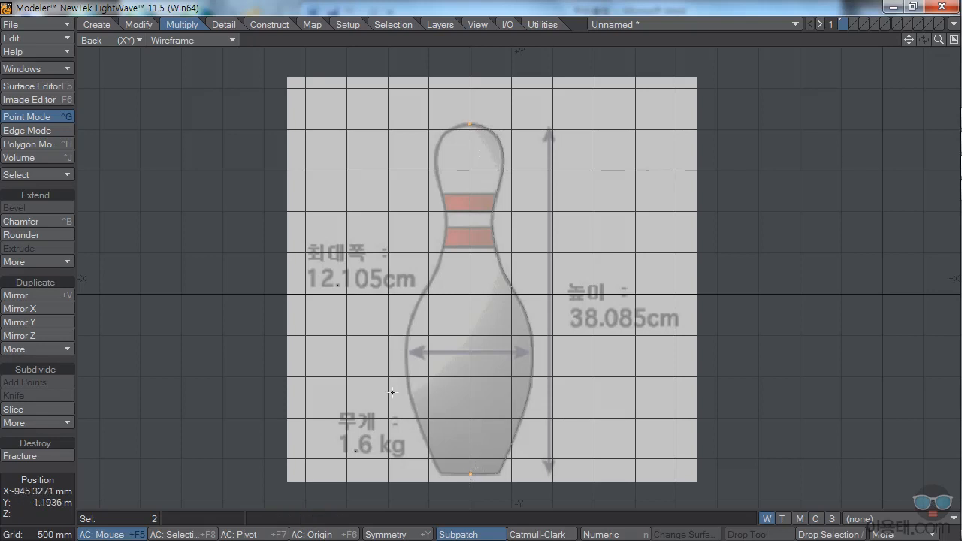
{"action": "key", "text": "v"}
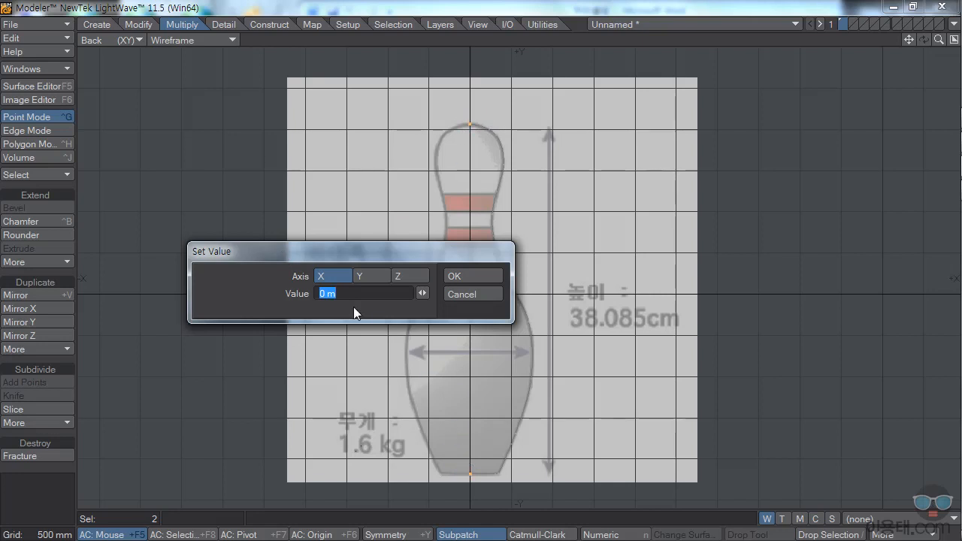
{"action": "left_click_drag", "start_coordinate": [388, 247], "coordinate": [345, 358]}
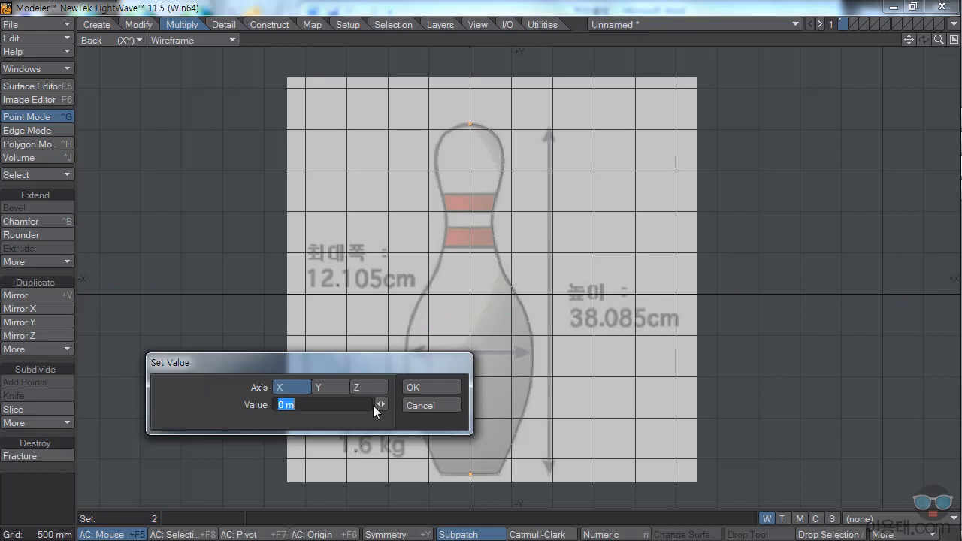
{"action": "left_click", "coordinate": [425, 387]}
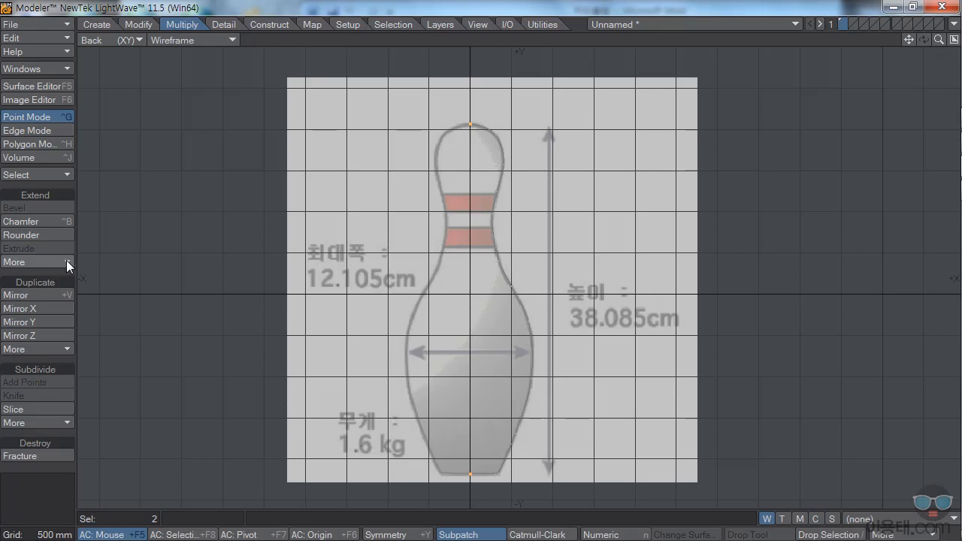
{"action": "left_click", "coordinate": [661, 38]}
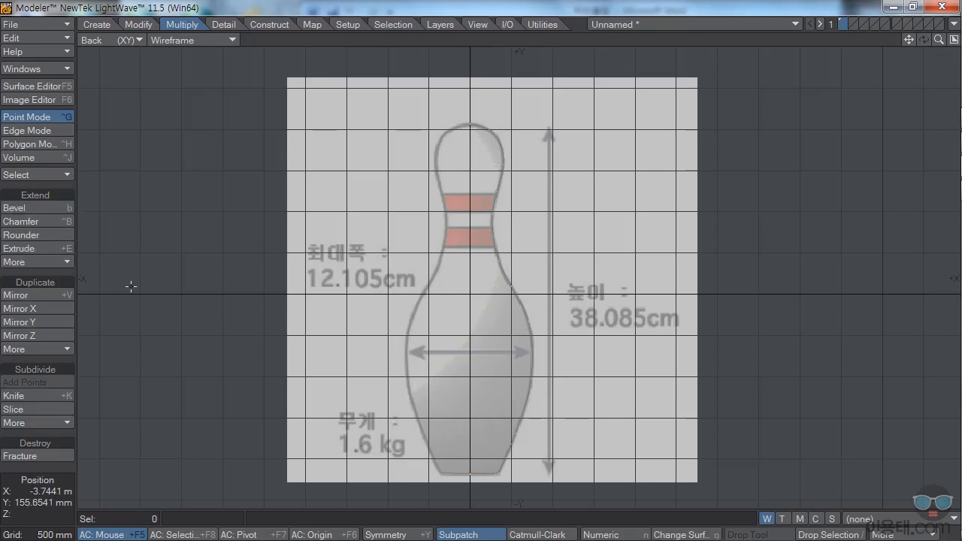
Step: Try to lathe the spline about the vertical centre axis with the Lathe Tool, and undo the attempt
{"action": "left_click", "coordinate": [70, 262]}
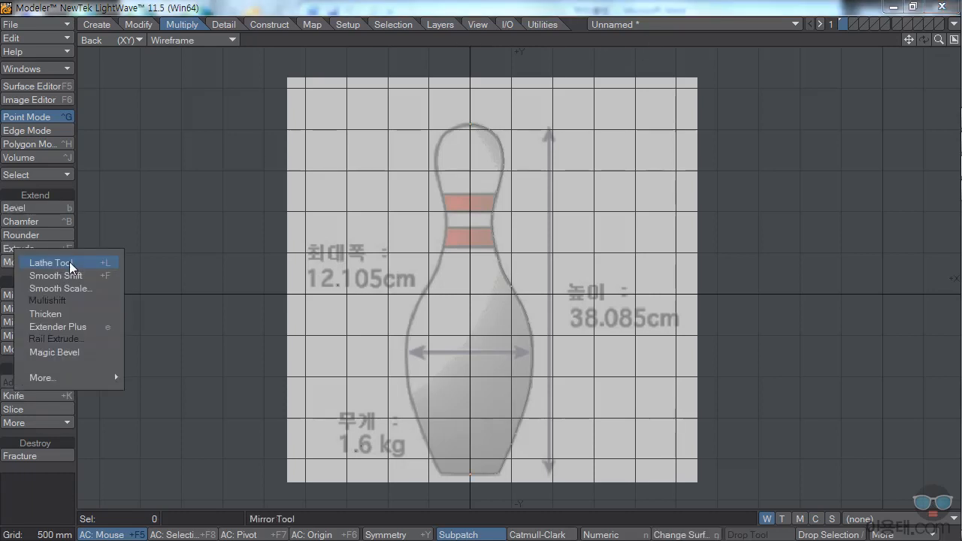
{"action": "left_click", "coordinate": [66, 264]}
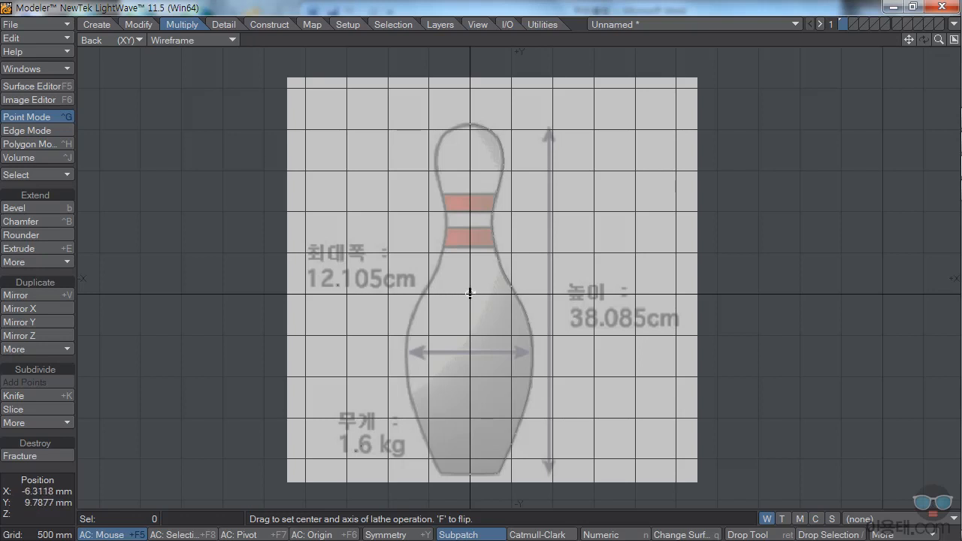
{"action": "left_click_drag", "start_coordinate": [470, 293], "coordinate": [468, 181]}
{"action": "key", "text": "ctrl+z"}
Step: Set the grid snap to Standard in the display options' unit settings
{"action": "key", "text": "d"}
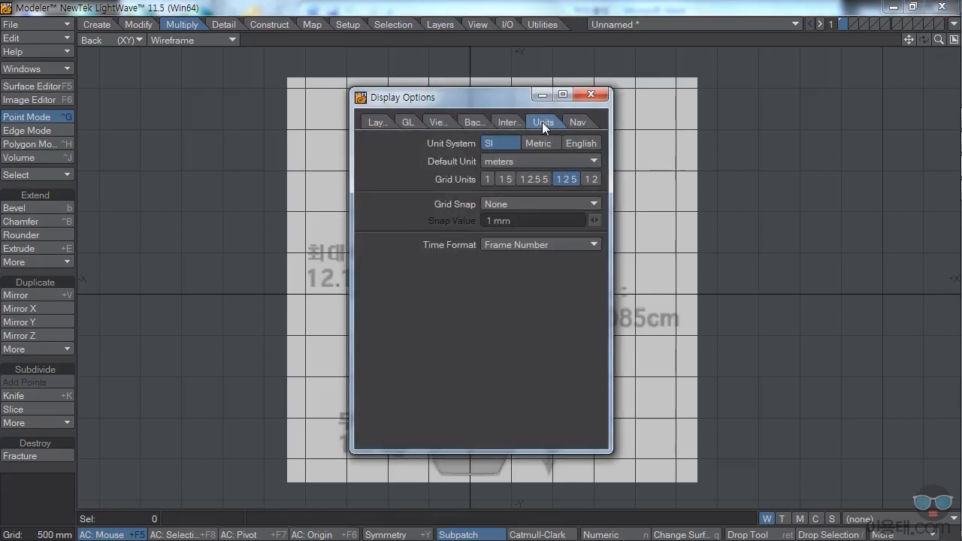
{"action": "left_click", "coordinate": [507, 204]}
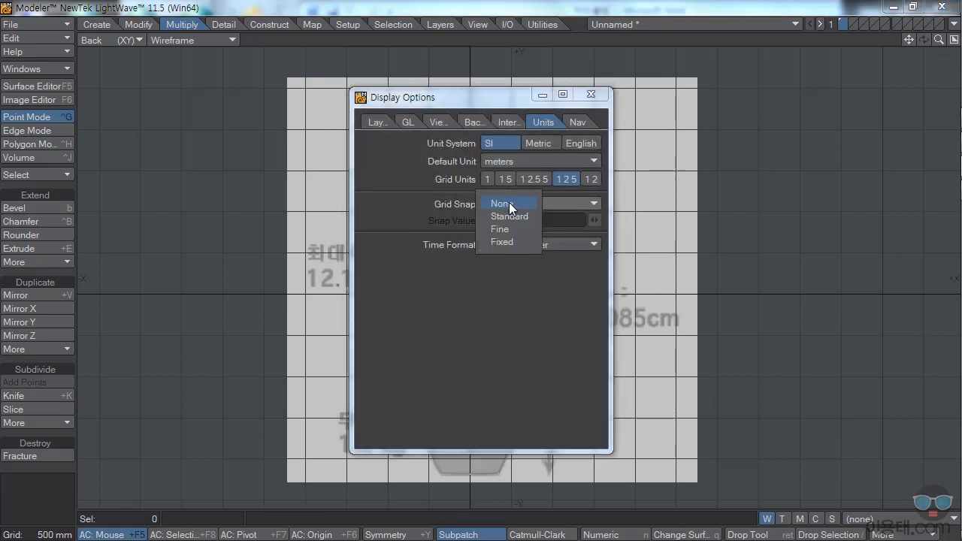
{"action": "left_click", "coordinate": [516, 216]}
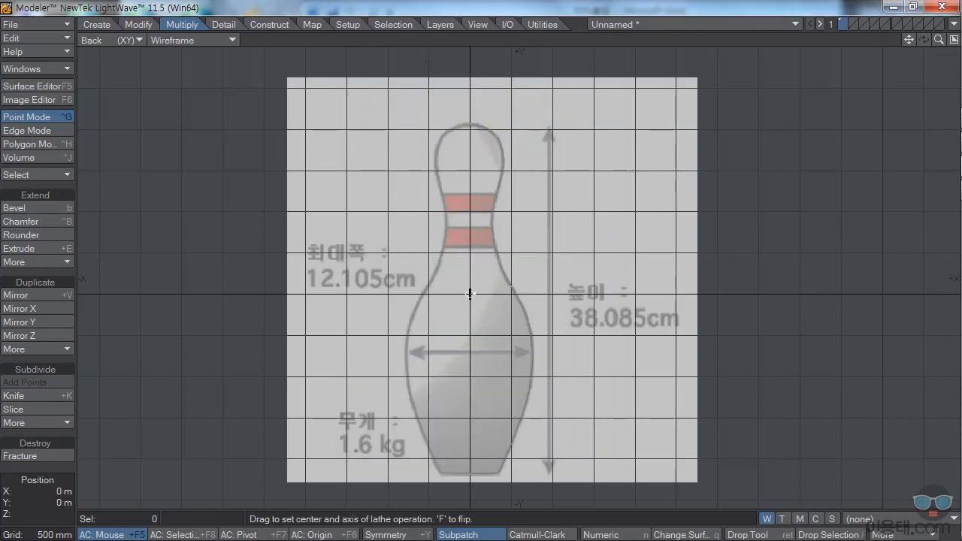
Step: Lathe the spline around the Y axis from the origin and check the lathe's numeric settings
{"action": "left_click_drag", "start_coordinate": [469, 293], "coordinate": [470, 227]}
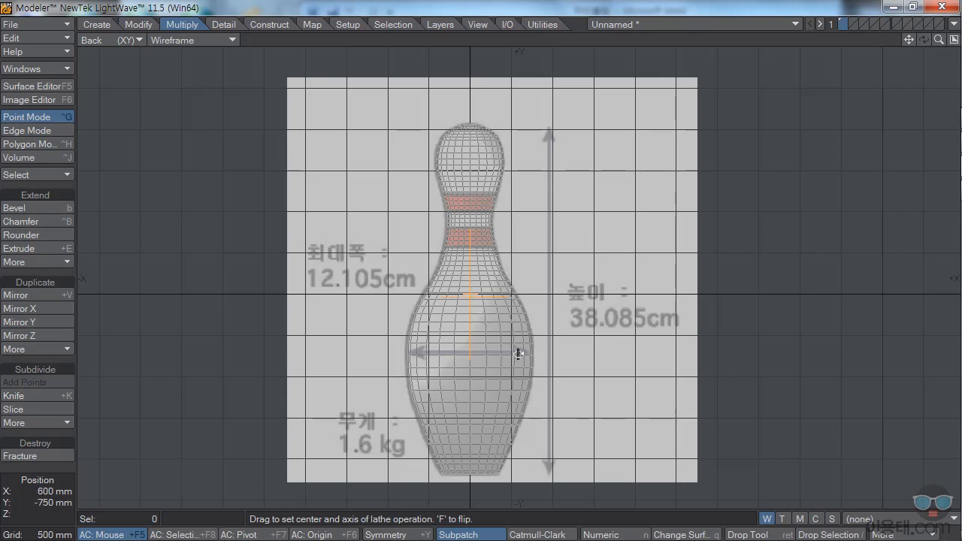
{"action": "left_click", "coordinate": [601, 534]}
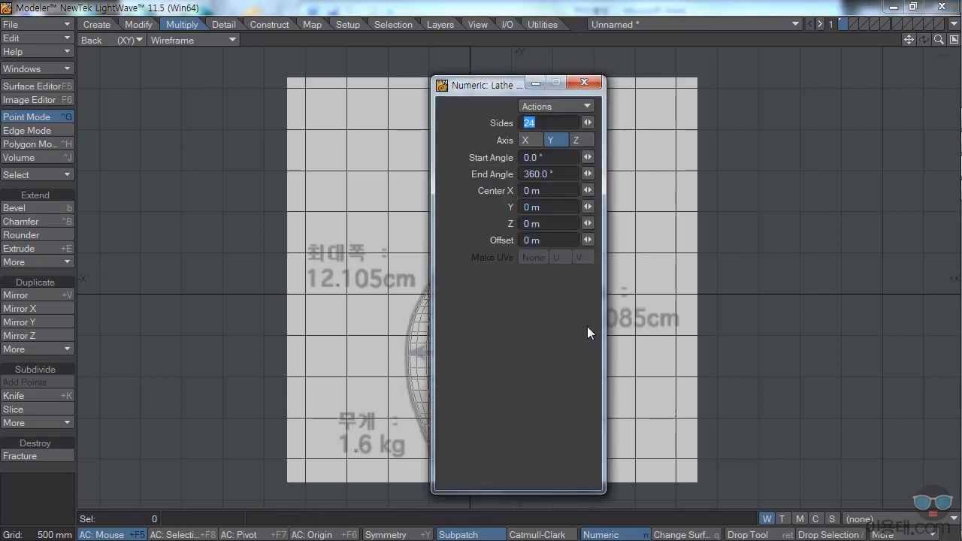
{"action": "left_click_drag", "start_coordinate": [498, 86], "coordinate": [642, 143]}
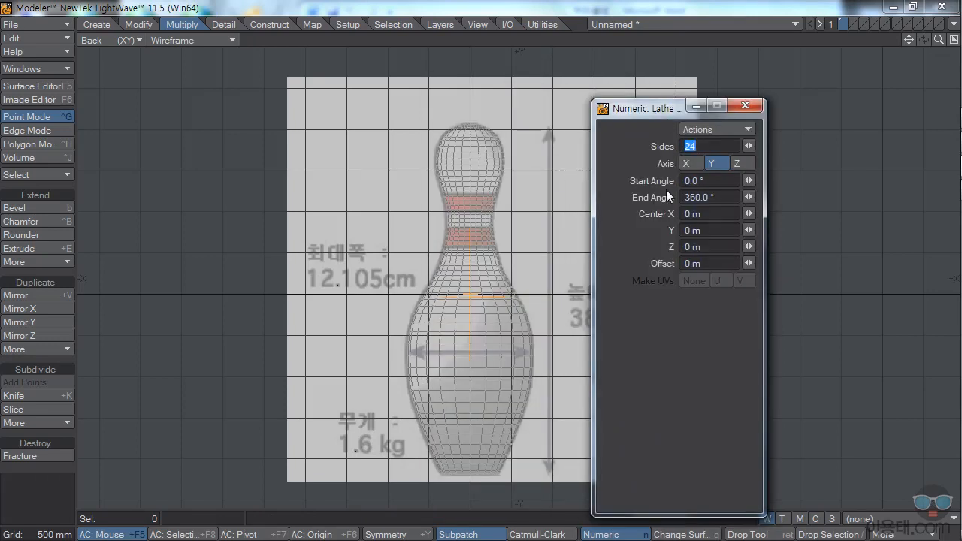
{"action": "left_click", "coordinate": [751, 104]}
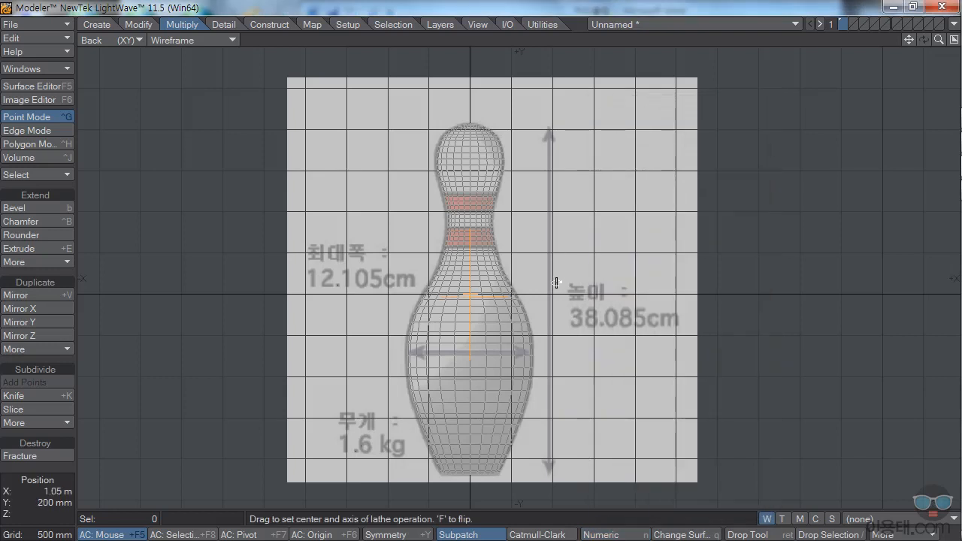
Step: Make the lathed pin's Default surface double sided in the Surface Editor
{"action": "left_click", "coordinate": [953, 41]}
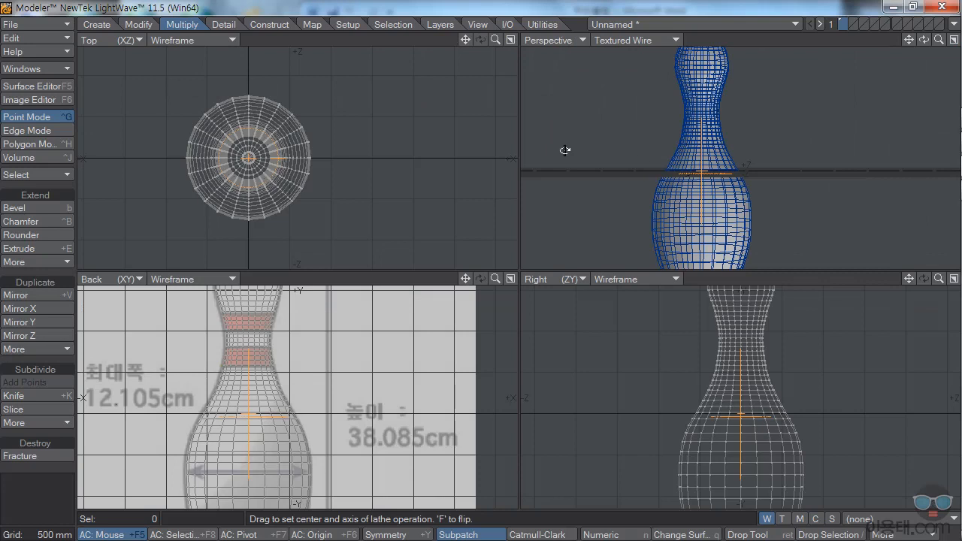
{"action": "left_click", "coordinate": [937, 40]}
{"action": "left_click_drag", "start_coordinate": [923, 39], "coordinate": [887, 81]}
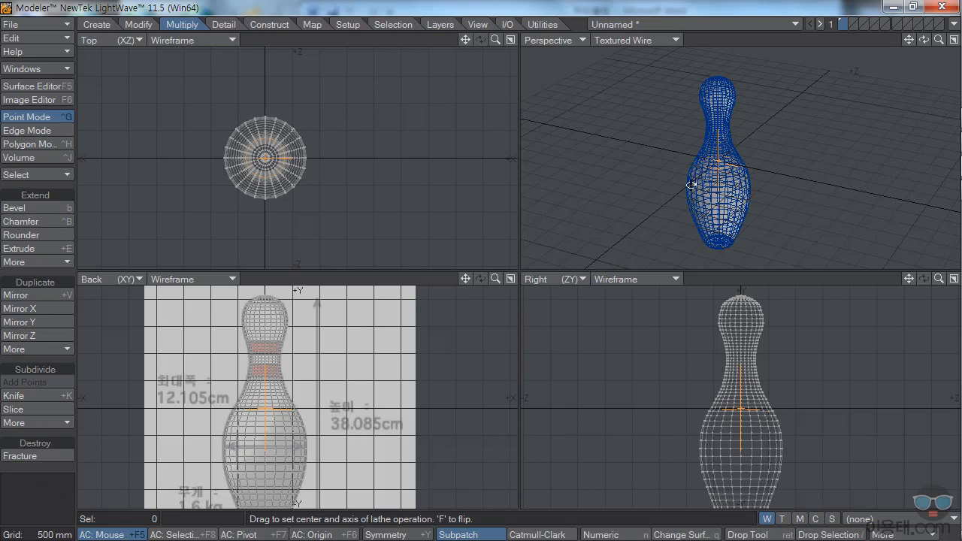
{"action": "left_click", "coordinate": [54, 87]}
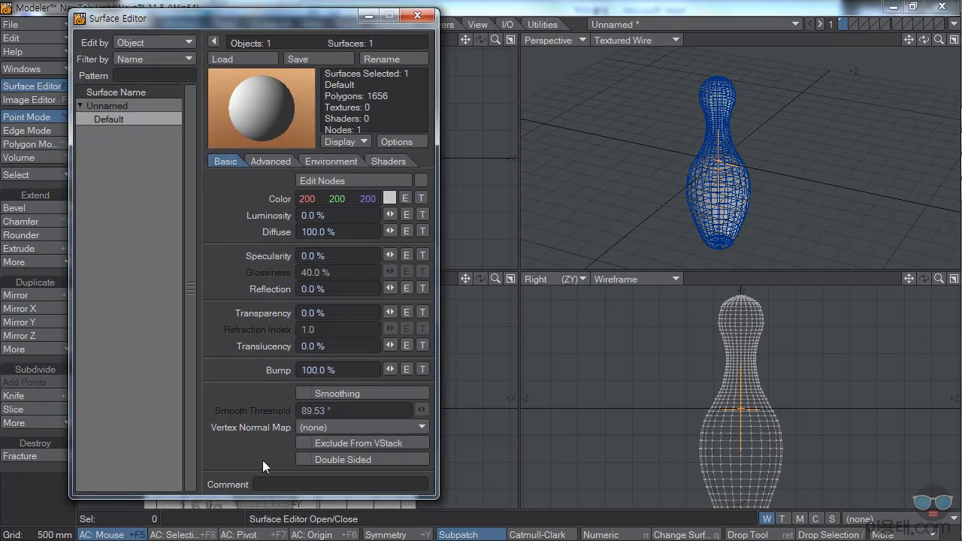
{"action": "left_click", "coordinate": [305, 458]}
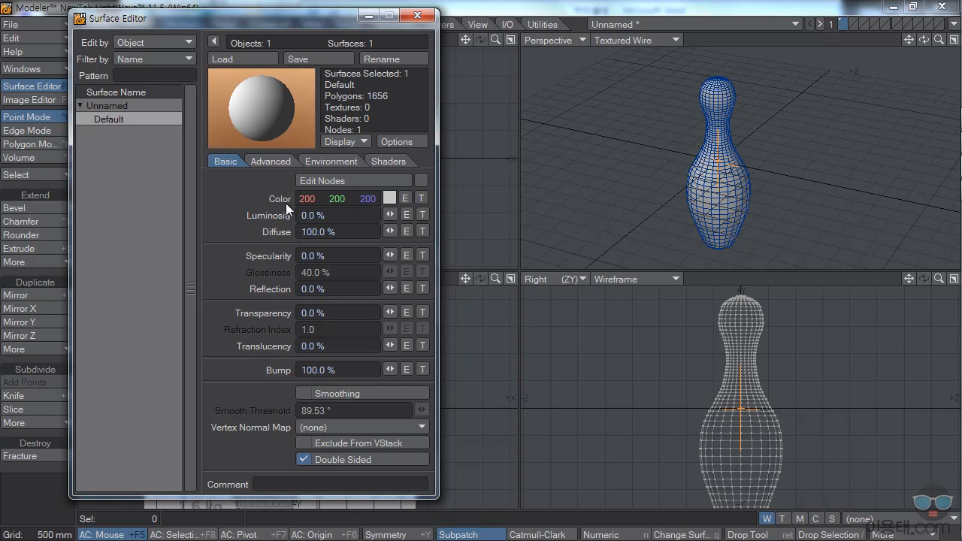
Step: Set the Default surface's colour to white (255, 255, 255)
{"action": "left_click", "coordinate": [388, 197]}
{"action": "left_click", "coordinate": [252, 148]}
{"action": "left_click", "coordinate": [111, 245]}
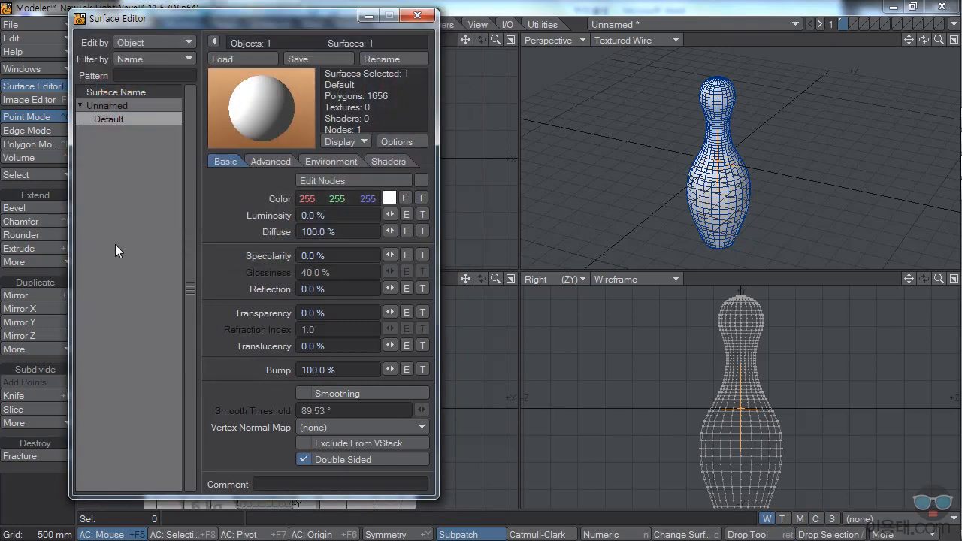
Step: Apply a Fractal Noise procedural texture to the Default surface's colour and close the Surface Editor
{"action": "left_click", "coordinate": [421, 198]}
{"action": "left_click_drag", "start_coordinate": [578, 123], "coordinate": [363, 103]}
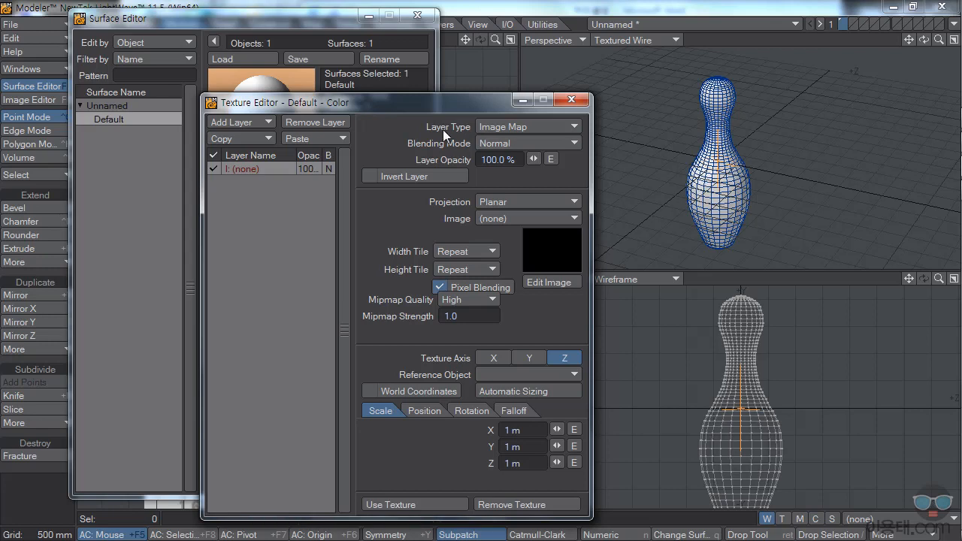
{"action": "left_click", "coordinate": [505, 130]}
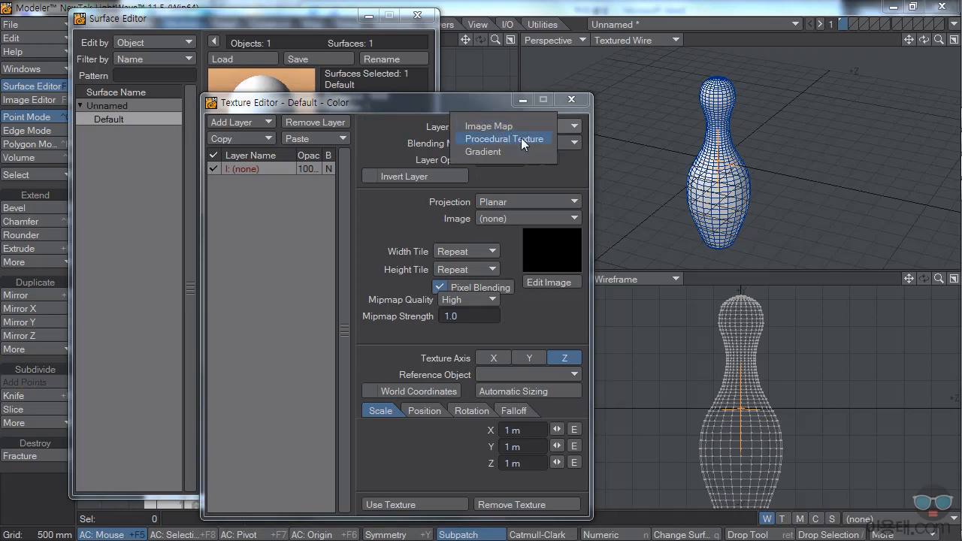
{"action": "left_click", "coordinate": [506, 141]}
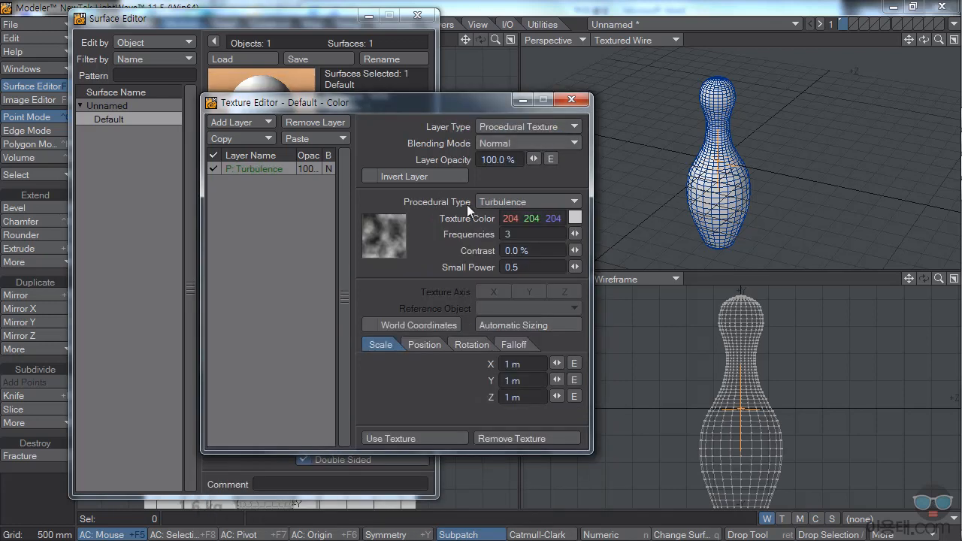
{"action": "left_click", "coordinate": [503, 202]}
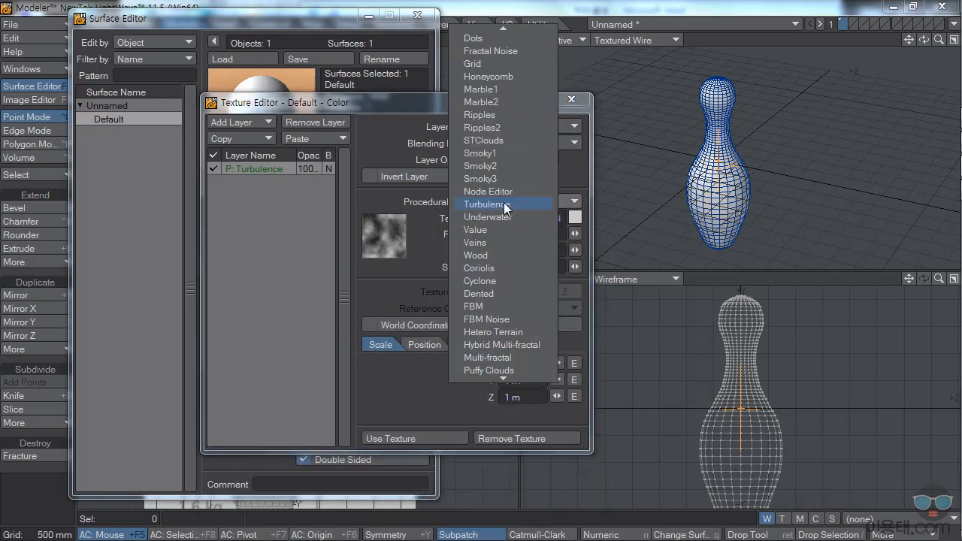
{"action": "left_click", "coordinate": [514, 51]}
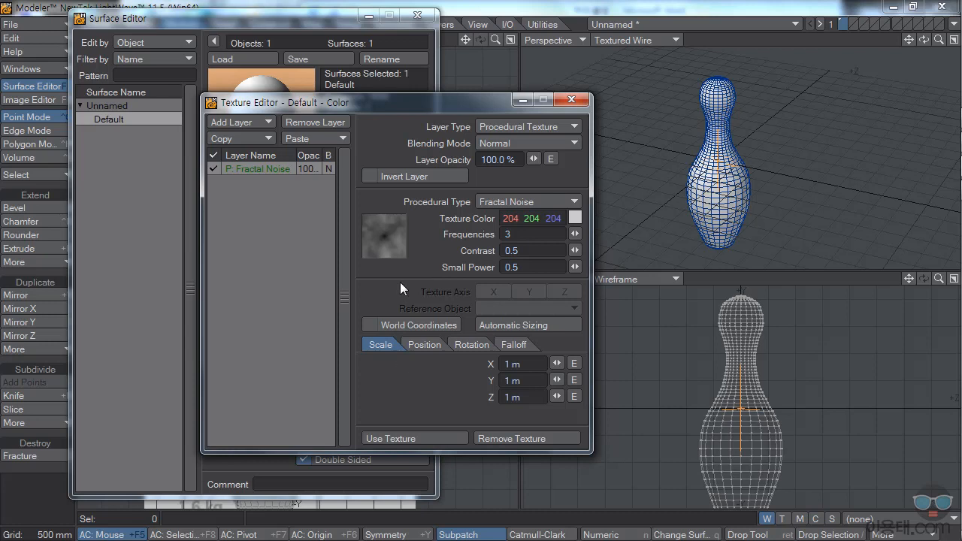
{"action": "left_click", "coordinate": [432, 438]}
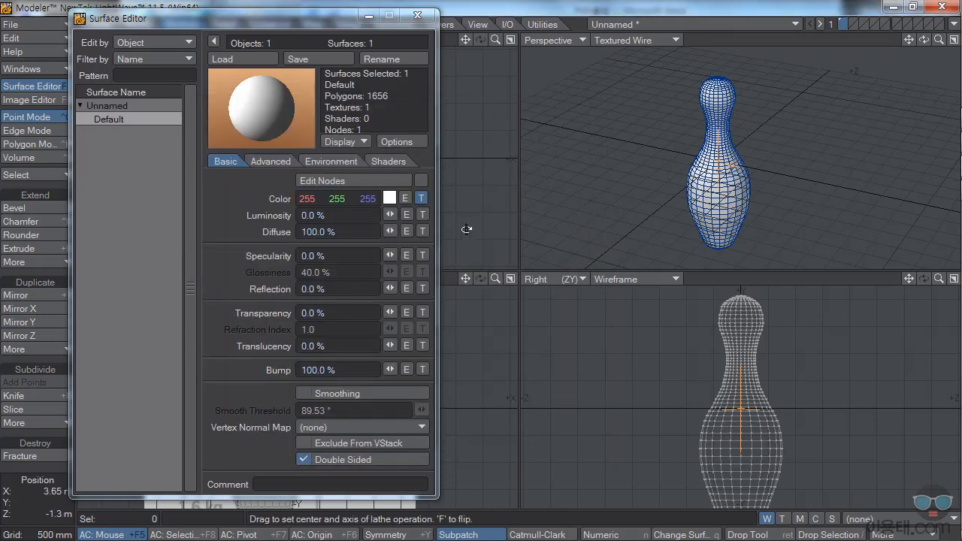
{"action": "left_click", "coordinate": [419, 15]}
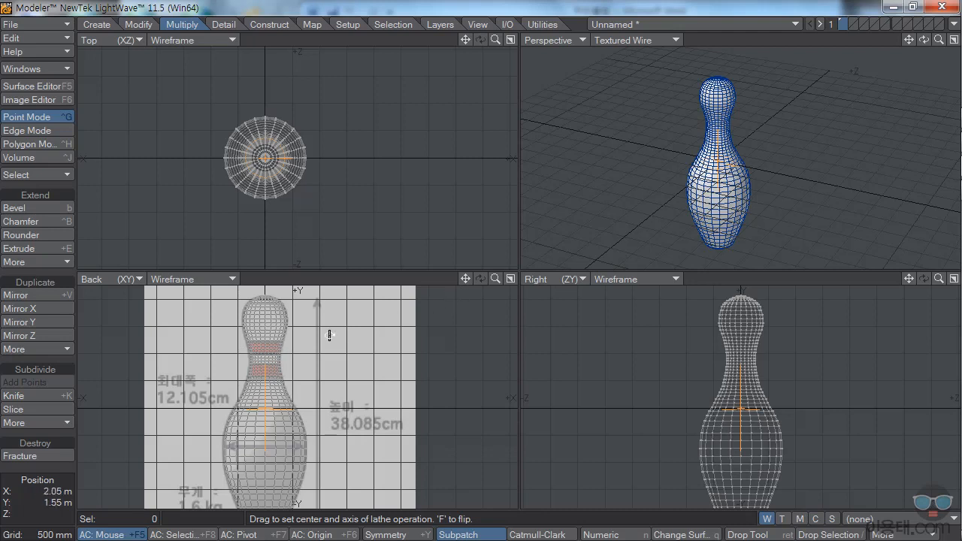
Step: Select the polygons of the two red bands around the pin's neck and inspect the selection in the perspective view
{"action": "left_click", "coordinate": [510, 279]}
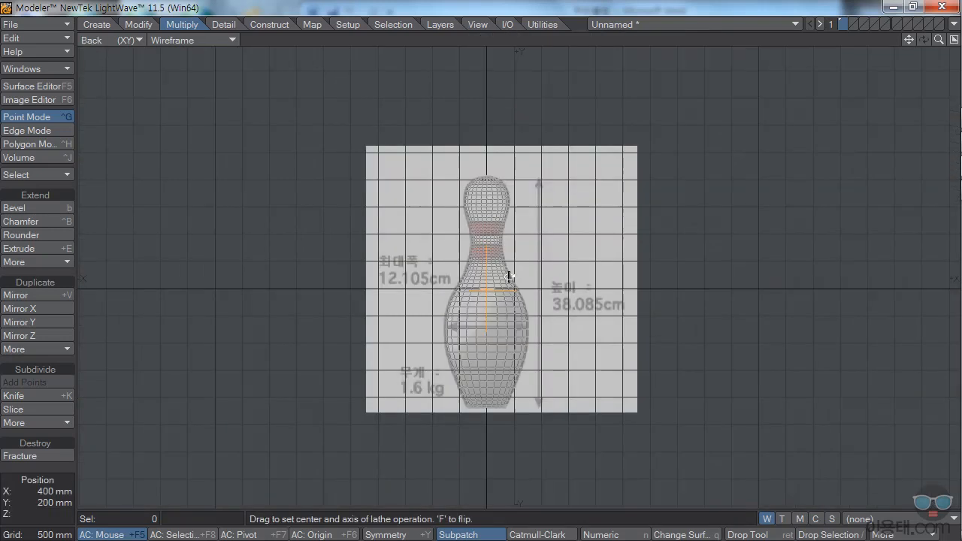
{"action": "left_click_drag", "start_coordinate": [938, 41], "coordinate": [961, 42]}
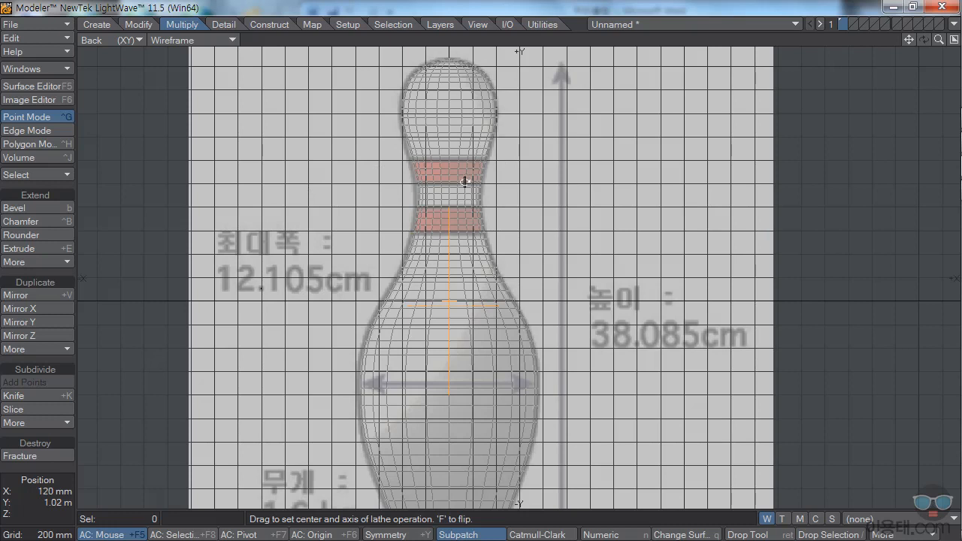
{"action": "left_click", "coordinate": [35, 144]}
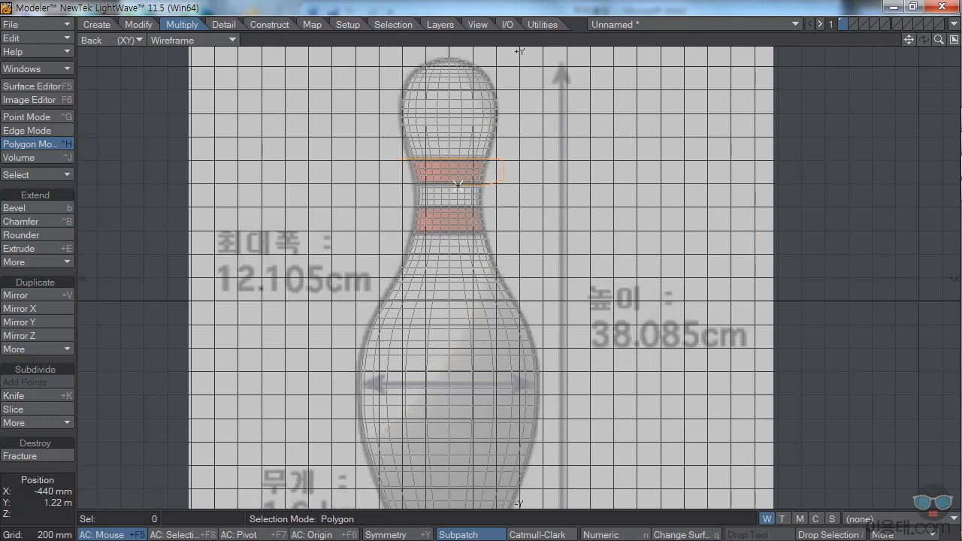
{"action": "right_click_drag", "start_coordinate": [422, 185], "coordinate": [391, 166]}
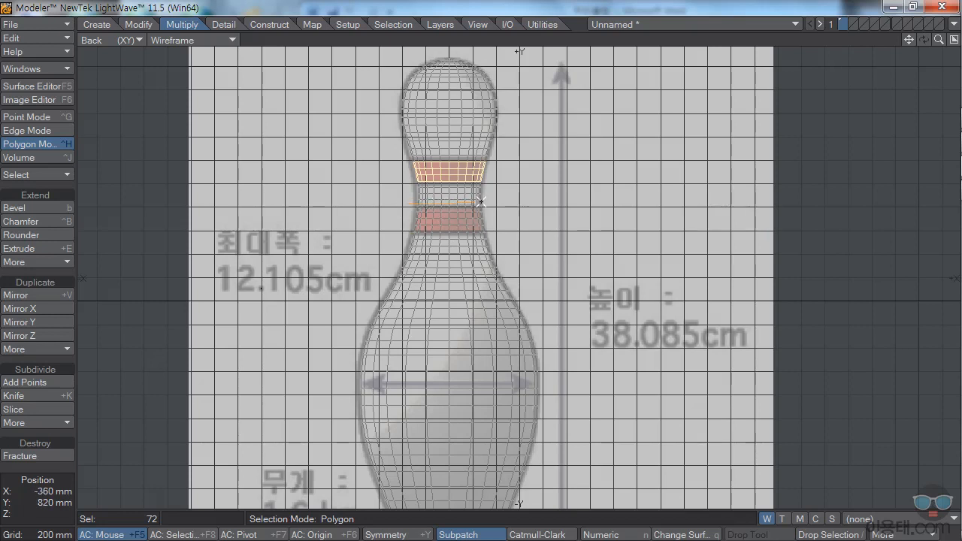
{"action": "right_click_drag", "start_coordinate": [497, 228], "coordinate": [493, 235]}
{"action": "right_click_drag", "start_coordinate": [425, 234], "coordinate": [393, 218]}
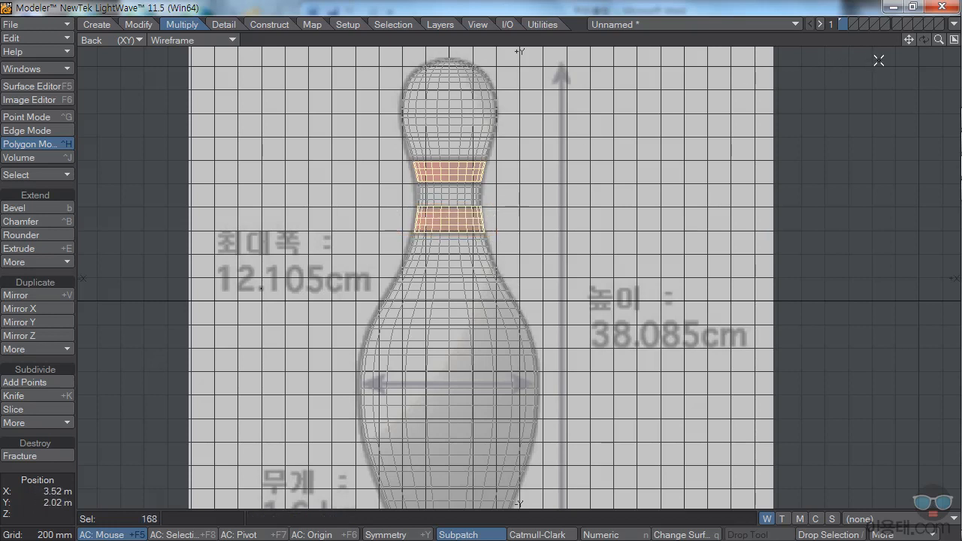
{"action": "left_click", "coordinate": [953, 40]}
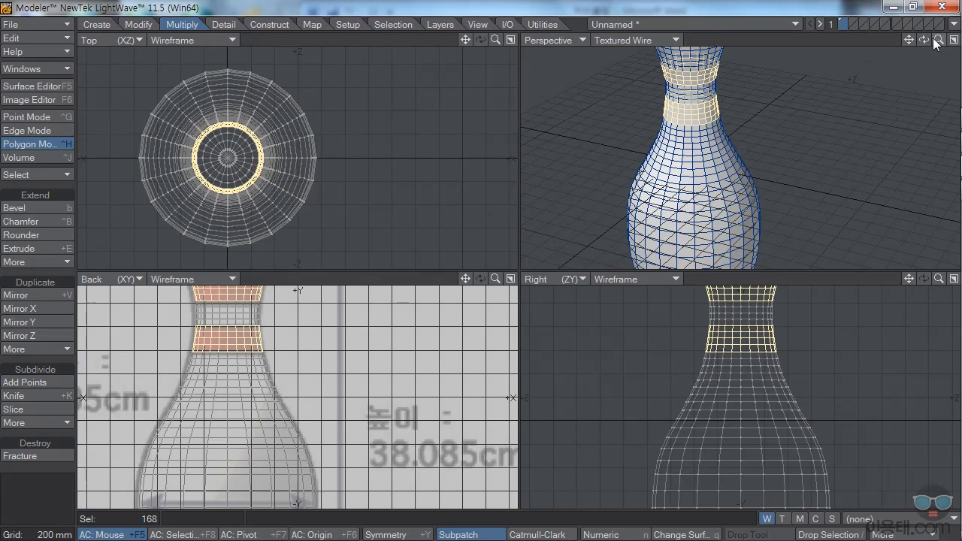
{"action": "mouse_move", "coordinate": [923, 40]}
{"action": "left_mouse_down"}
{"action": "mouse_move", "coordinate": [881, 45]}
{"action": "mouse_move", "coordinate": [894, 79]}
{"action": "mouse_move", "coordinate": [913, 54]}
{"action": "mouse_move", "coordinate": [901, 42]}
{"action": "mouse_move", "coordinate": [918, 77]}
{"action": "mouse_move", "coordinate": [891, 44]}
{"action": "mouse_move", "coordinate": [881, 46]}
{"action": "mouse_move", "coordinate": [906, 68]}
{"action": "mouse_move", "coordinate": [925, 49]}
{"action": "left_mouse_up"}
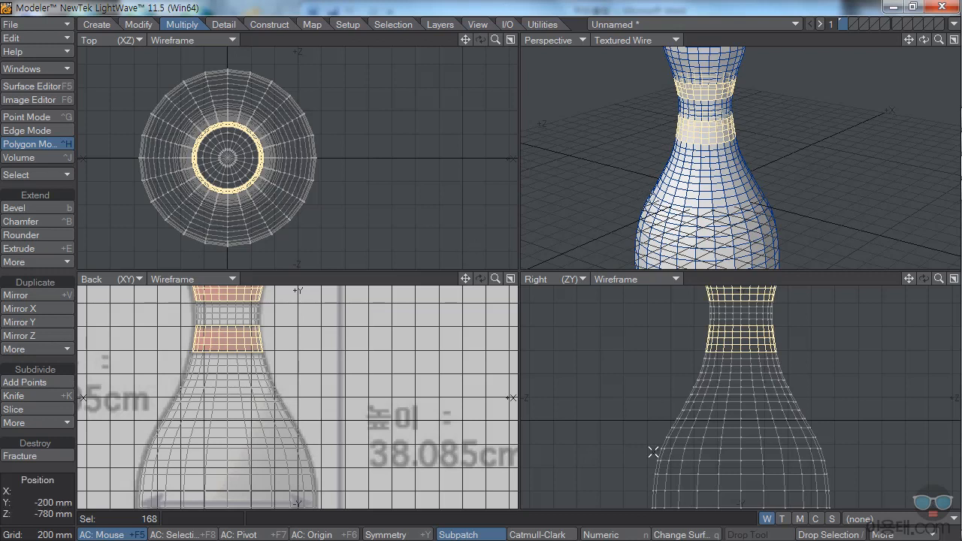
Step: Assign the selected neck band polygons to a new surface named 목띠 in the Change Surface dialog
{"action": "left_click_drag", "start_coordinate": [423, 369], "coordinate": [637, 262]}
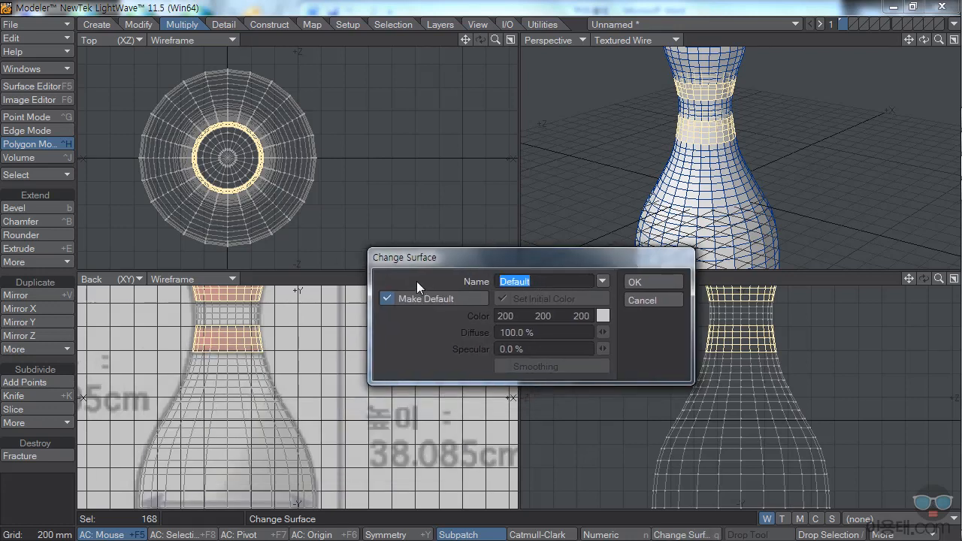
{"action": "type", "text": "qhf"}
{"action": "key", "text": "BackSpace"}
{"action": "key", "text": "BackSpace"}
{"action": "key", "text": "BackSpace"}
{"action": "type", "text": "목띠"}
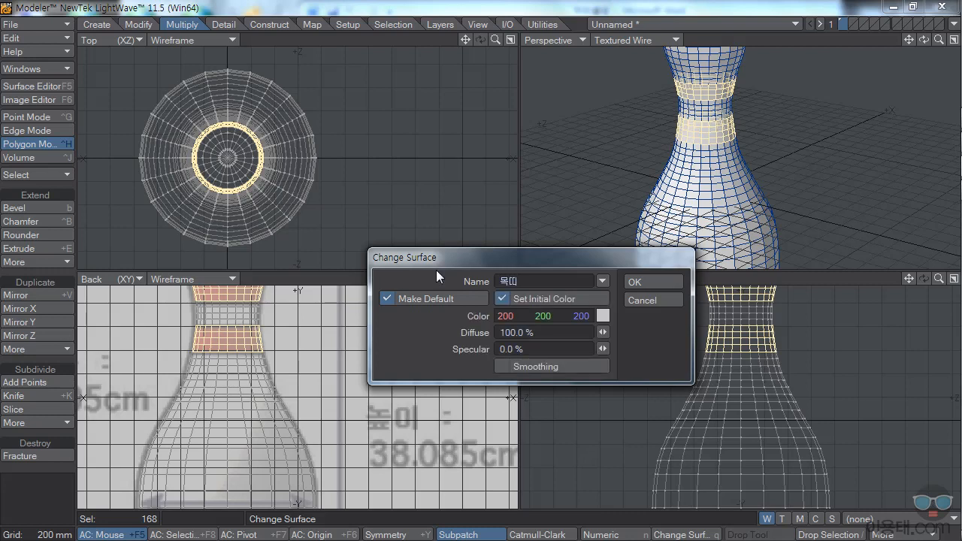
{"action": "left_click", "coordinate": [528, 282]}
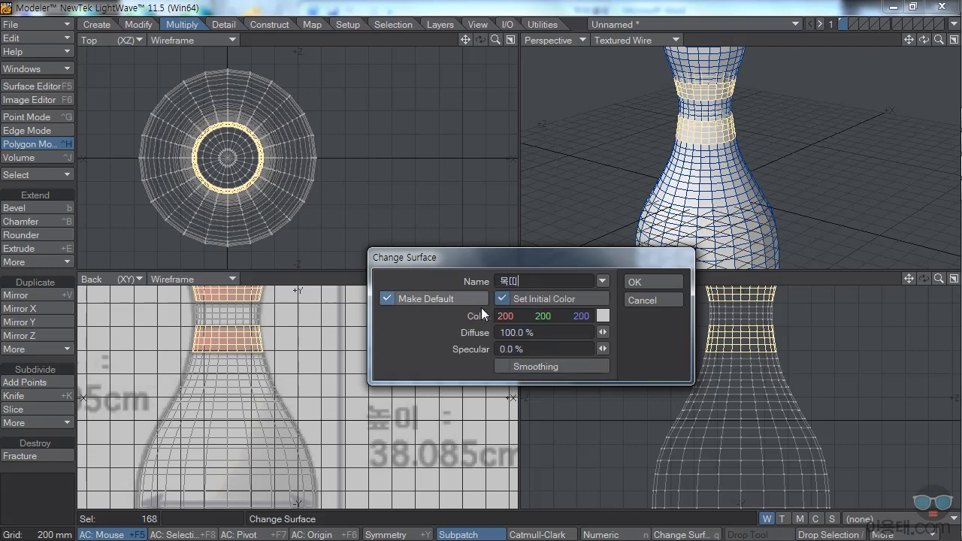
Step: Set the new surface's initial colour to red (255, 0, 0) and apply it to the bands
{"action": "left_click", "coordinate": [603, 316]}
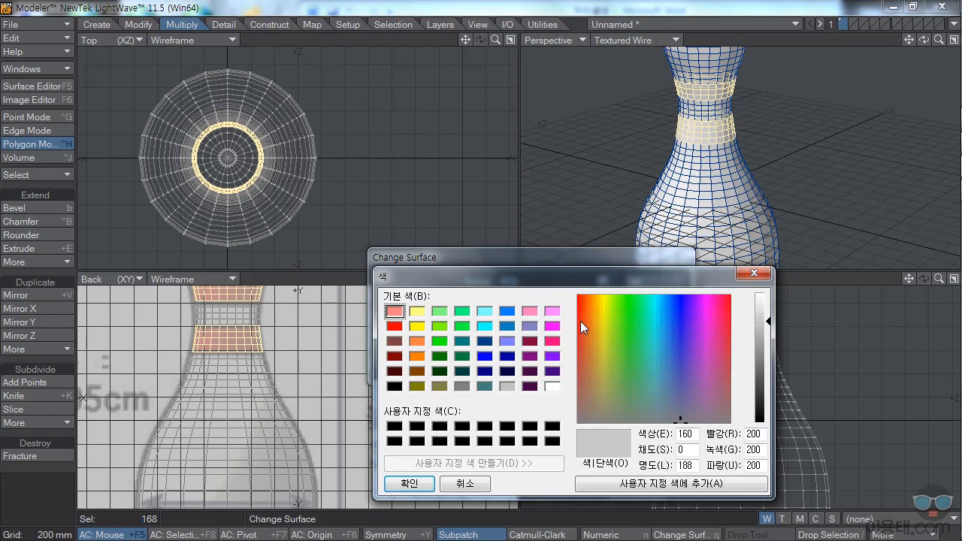
{"action": "left_click", "coordinate": [394, 326]}
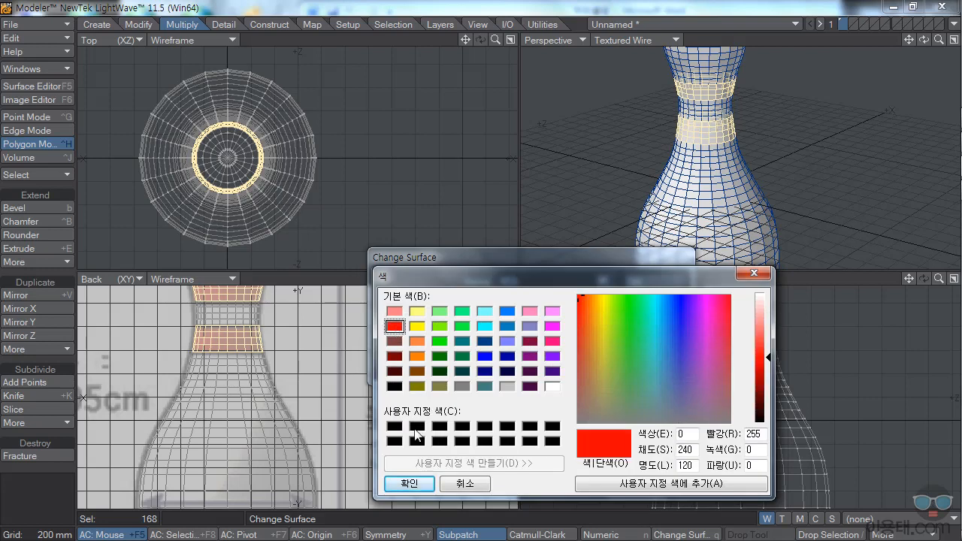
{"action": "left_click", "coordinate": [409, 483]}
{"action": "left_click", "coordinate": [643, 281]}
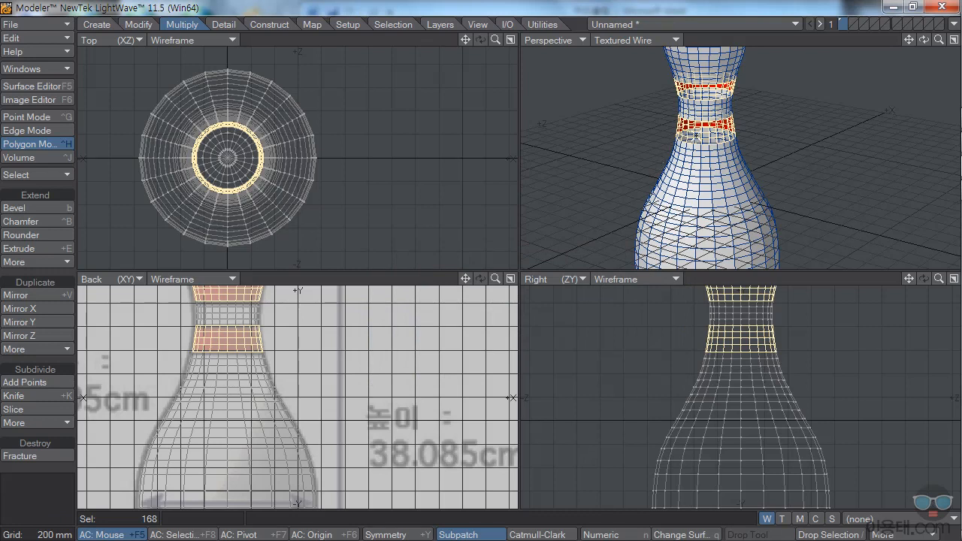
Step: Make the 목띠 surface double sided in the Surface Editor, close the editor and deselect the band polygons
{"action": "left_click", "coordinate": [40, 87]}
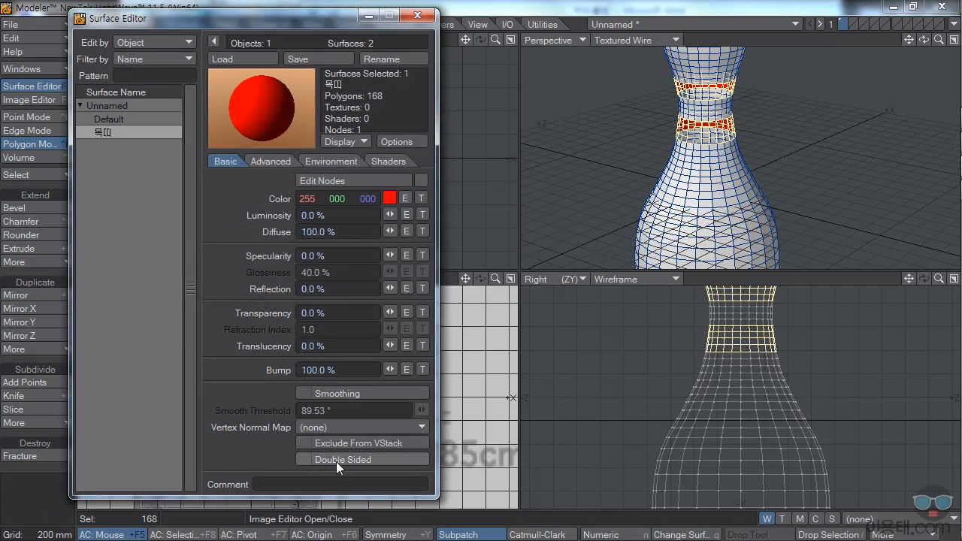
{"action": "left_click", "coordinate": [302, 458]}
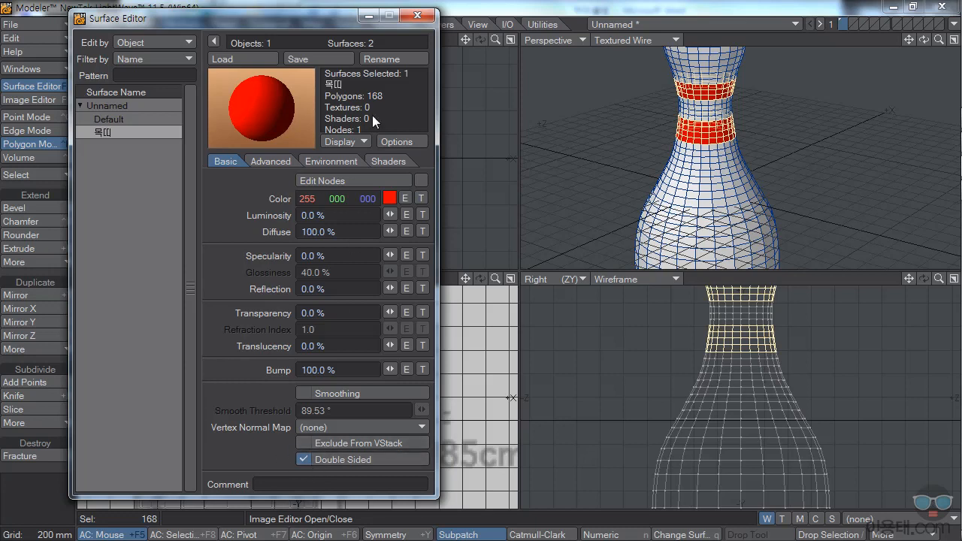
{"action": "left_click", "coordinate": [417, 15]}
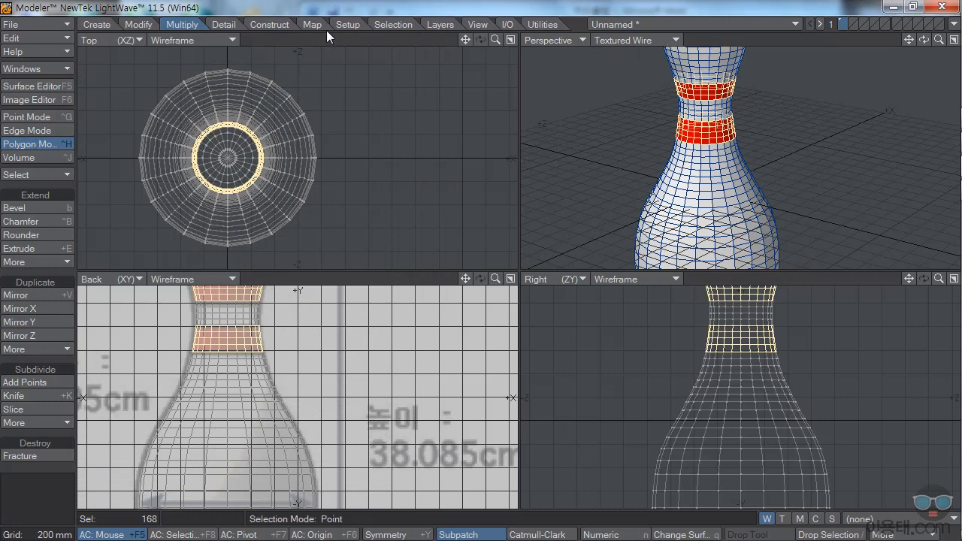
{"action": "key", "text": "slash"}
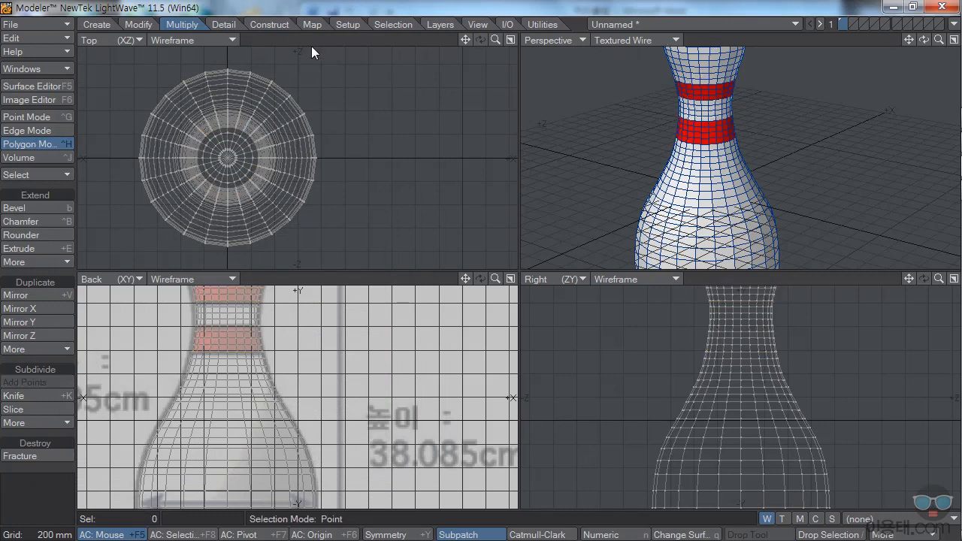
Step: Save the bowling pin object as 볼링핀 and send it to Layout
{"action": "left_click_drag", "start_coordinate": [938, 39], "coordinate": [783, 100]}
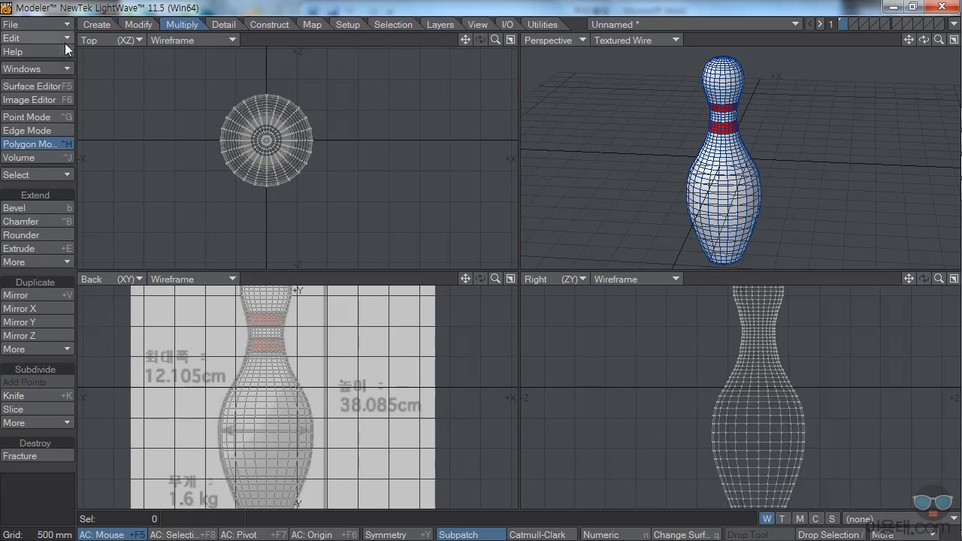
{"action": "left_click", "coordinate": [39, 24]}
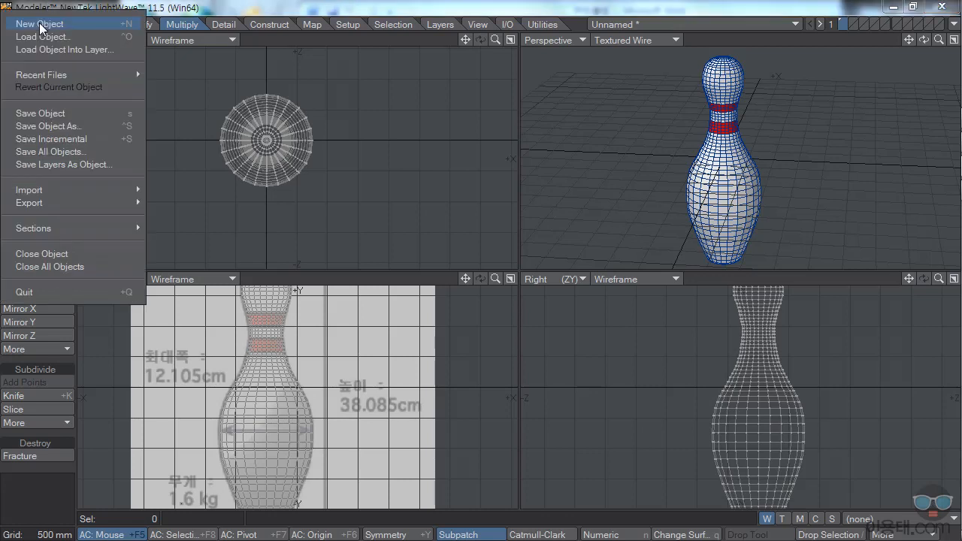
{"action": "left_click", "coordinate": [55, 114]}
{"action": "type", "text": "볼링핀"}
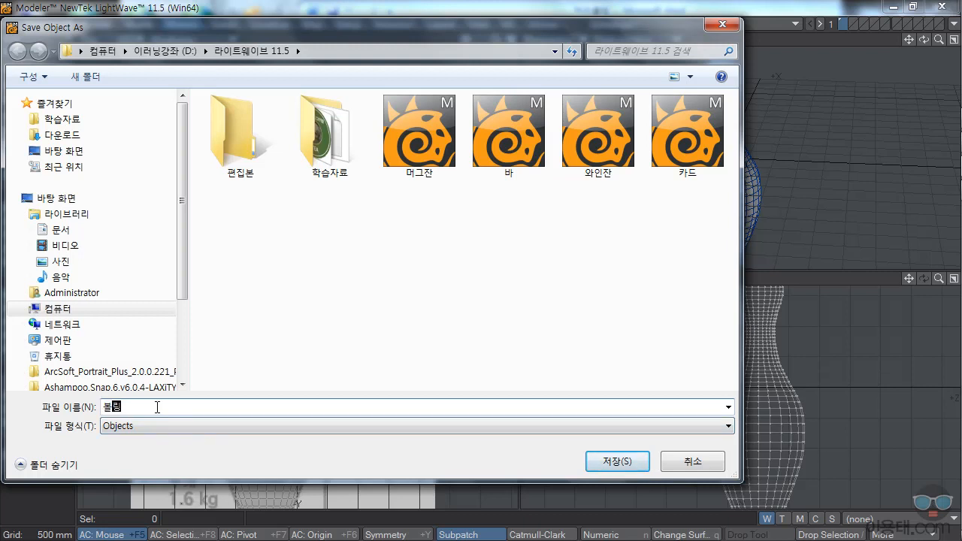
{"action": "left_click", "coordinate": [616, 460]}
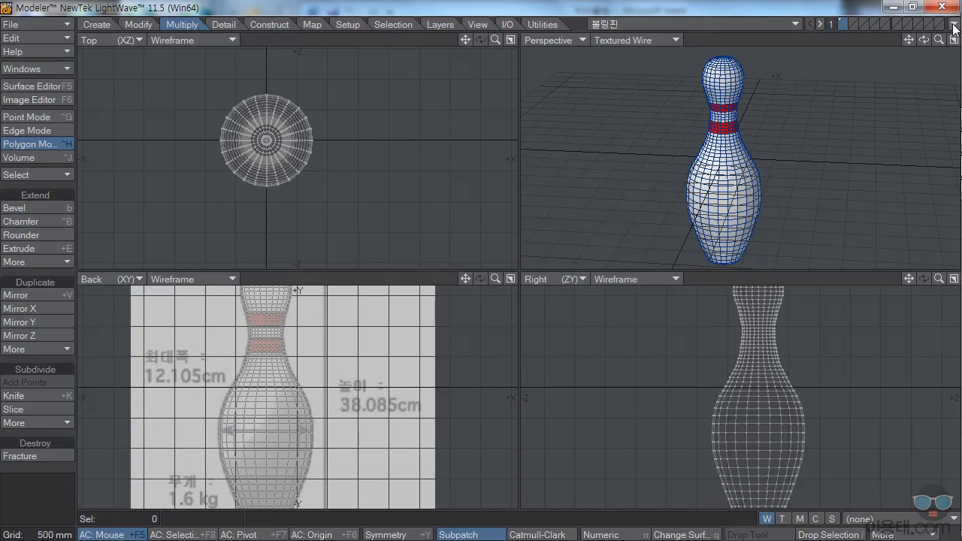
{"action": "left_click", "coordinate": [954, 26]}
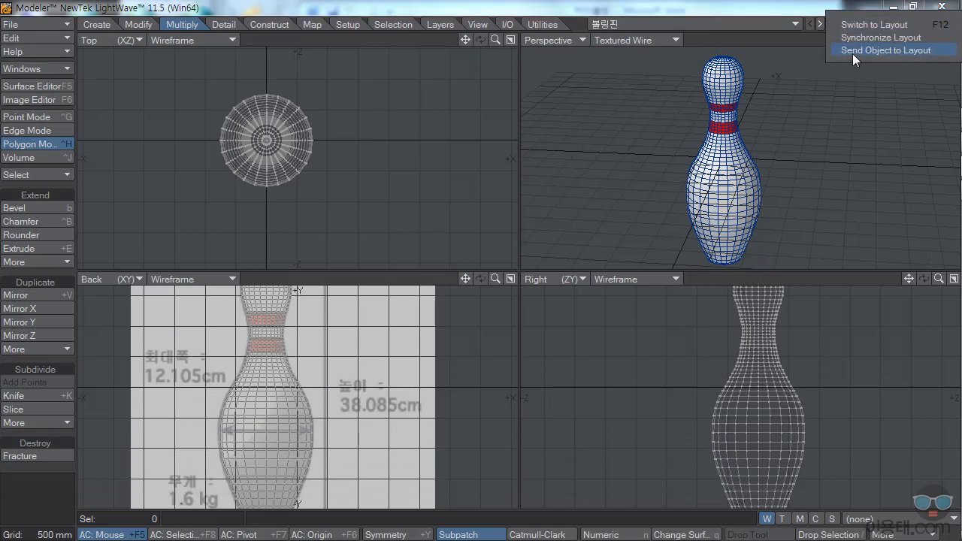
{"action": "left_click", "coordinate": [899, 51]}
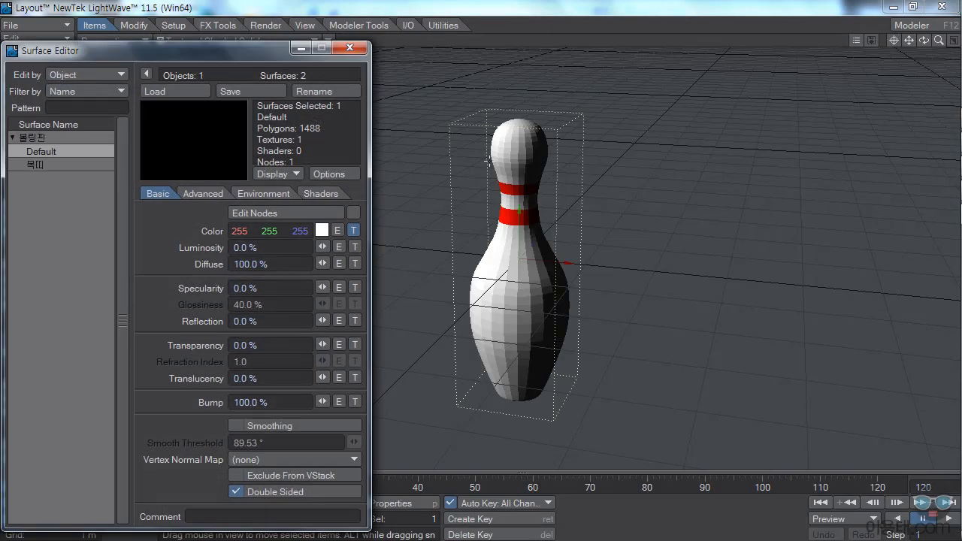
Step: Enable smoothing on both the Default and 목띠 surfaces in Layout's Surface Editor
{"action": "left_click_drag", "start_coordinate": [261, 48], "coordinate": [308, 19]}
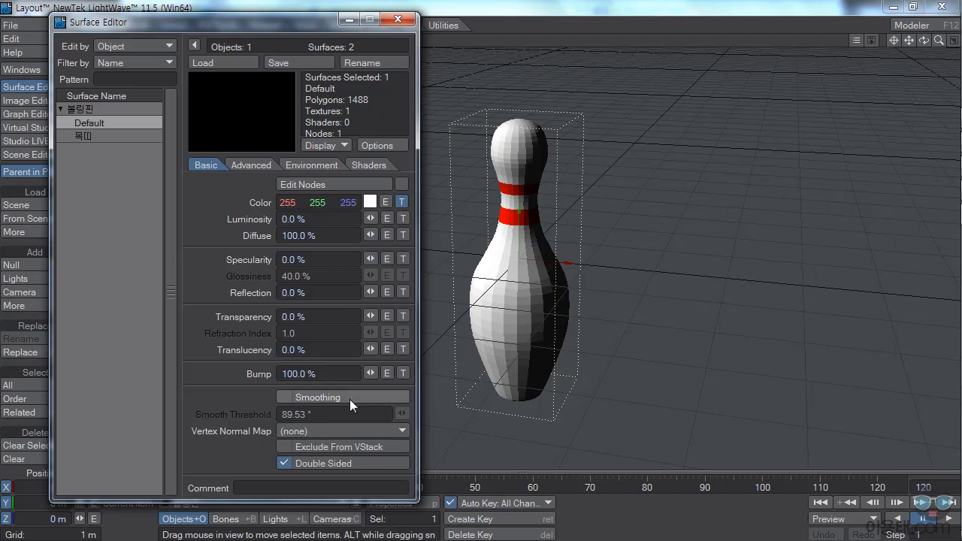
{"action": "left_click", "coordinate": [284, 395]}
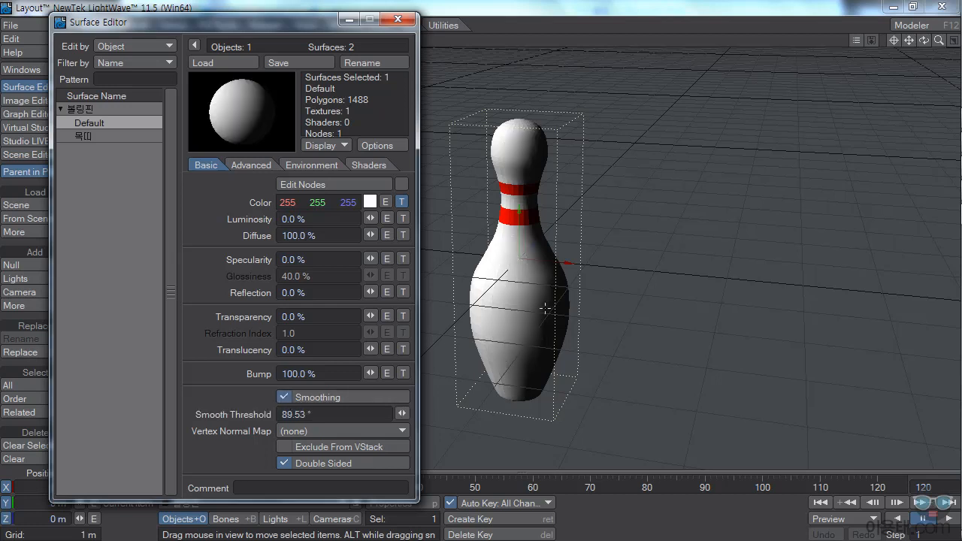
{"action": "left_click", "coordinate": [87, 136]}
{"action": "left_click", "coordinate": [284, 395]}
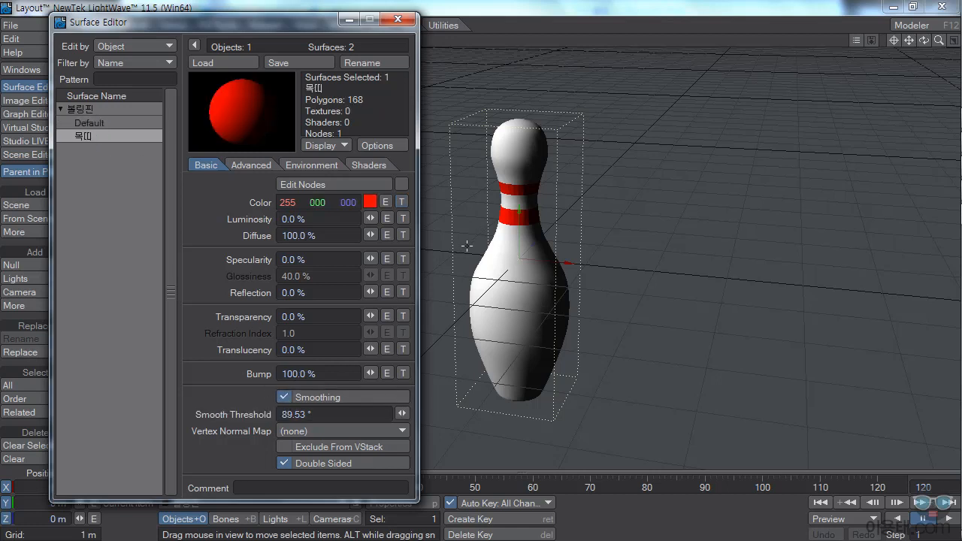
Step: Open the Default surface's colour texture in the Texture Editor, placed clear of the pin
{"action": "left_click", "coordinate": [90, 125]}
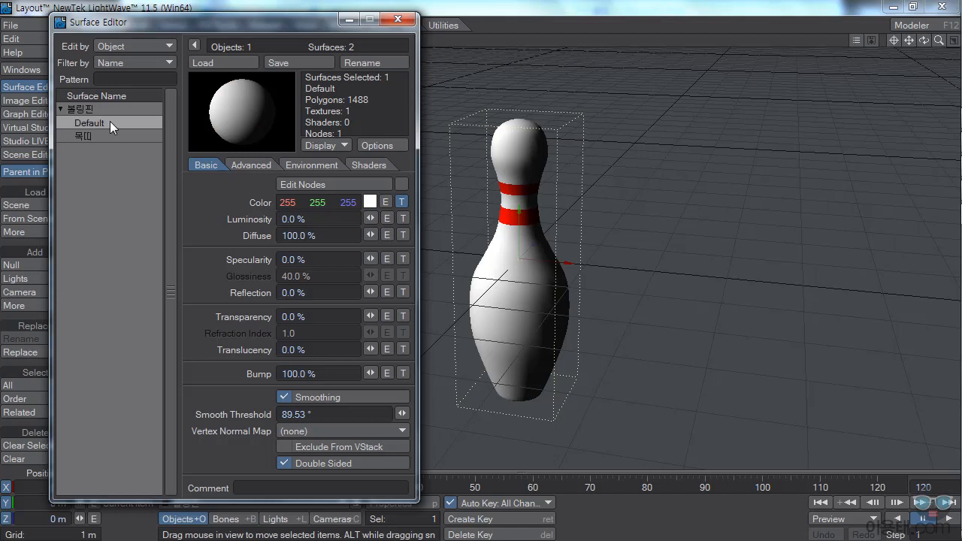
{"action": "left_click_drag", "start_coordinate": [258, 27], "coordinate": [233, 36]}
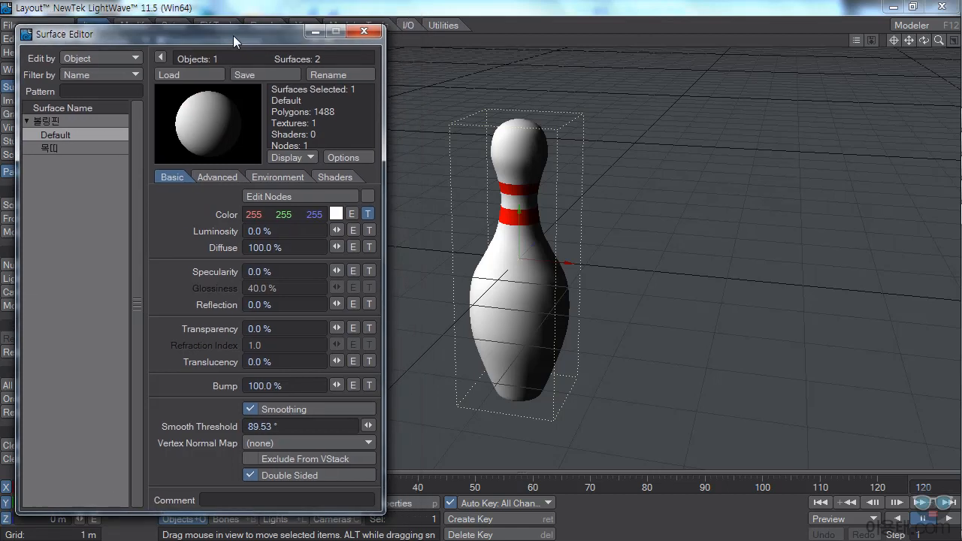
{"action": "left_click", "coordinate": [368, 217]}
{"action": "left_click_drag", "start_coordinate": [439, 169], "coordinate": [318, 163]}
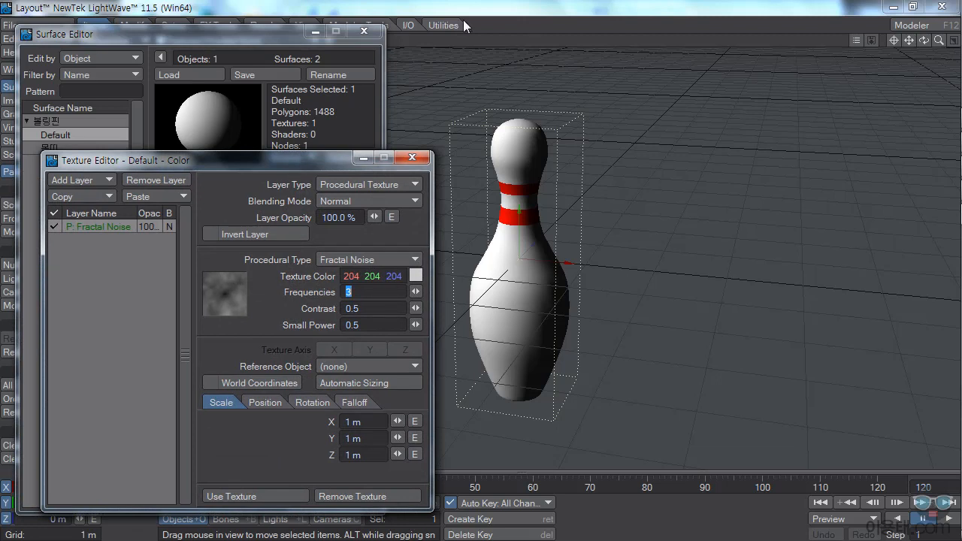
Step: Switch the perspective viewport to VPR shading, keeping the Surface Editor clear of the viewport controls
{"action": "left_click_drag", "start_coordinate": [273, 33], "coordinate": [251, 76]}
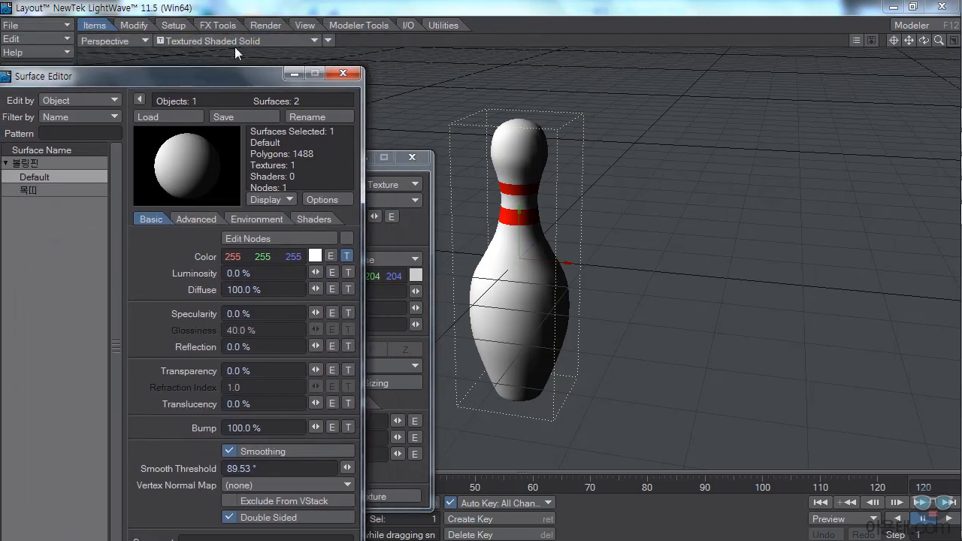
{"action": "left_click", "coordinate": [315, 39]}
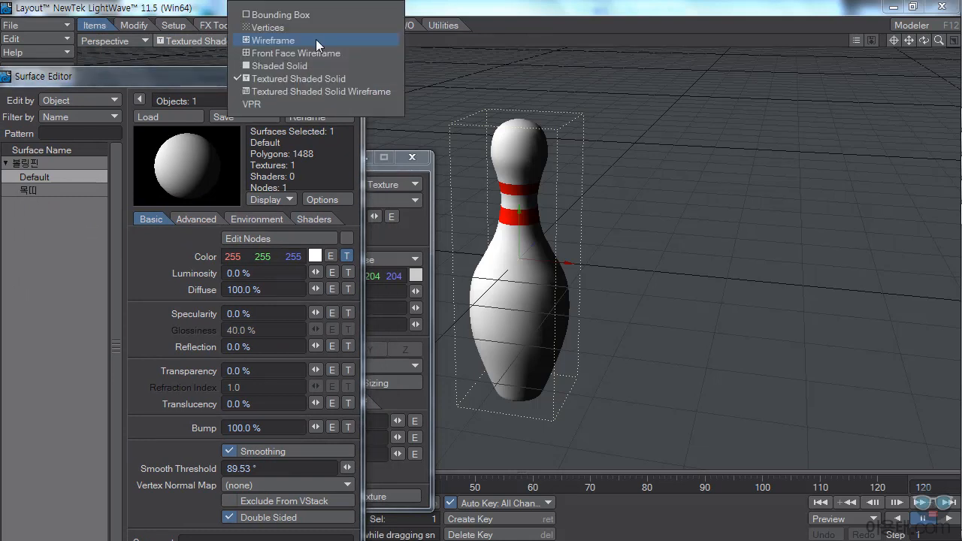
{"action": "left_click", "coordinate": [266, 105]}
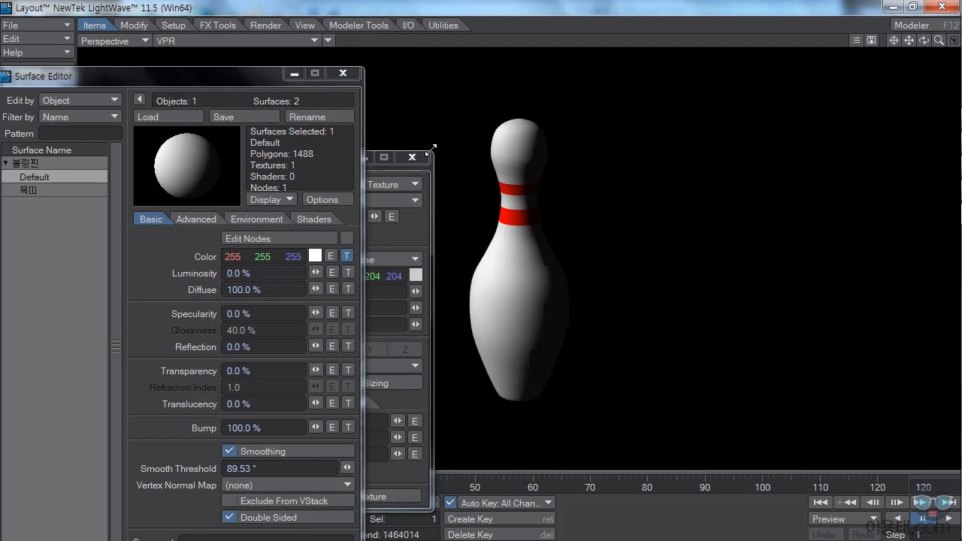
{"action": "left_click_drag", "start_coordinate": [258, 78], "coordinate": [274, 33]}
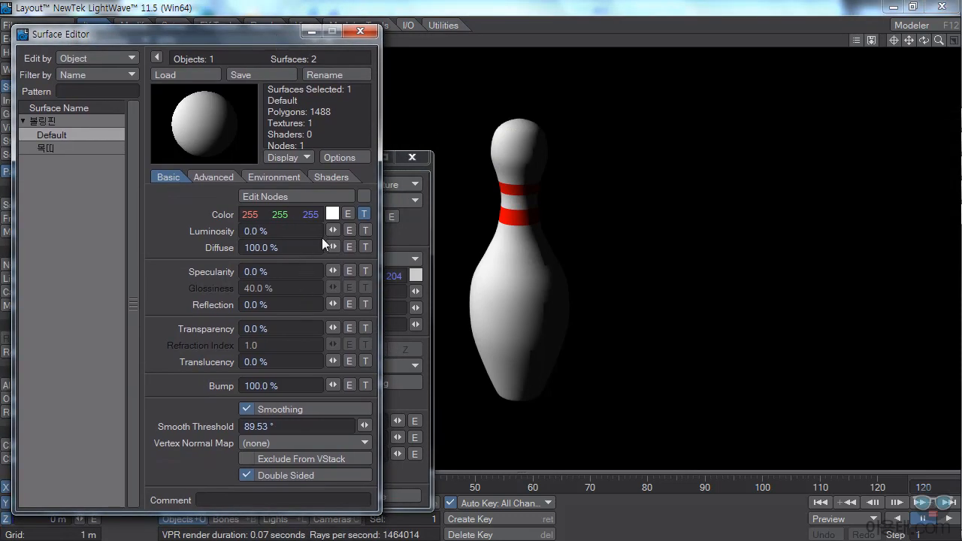
Step: Set the Fractal Noise layer's blending mode to Multiply
{"action": "left_click", "coordinate": [423, 228]}
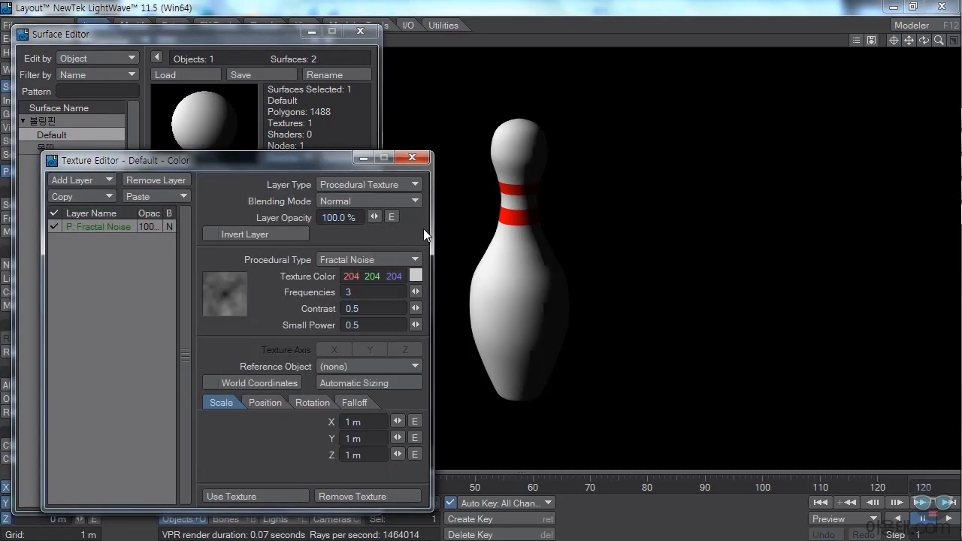
{"action": "left_click_drag", "start_coordinate": [319, 163], "coordinate": [314, 156]}
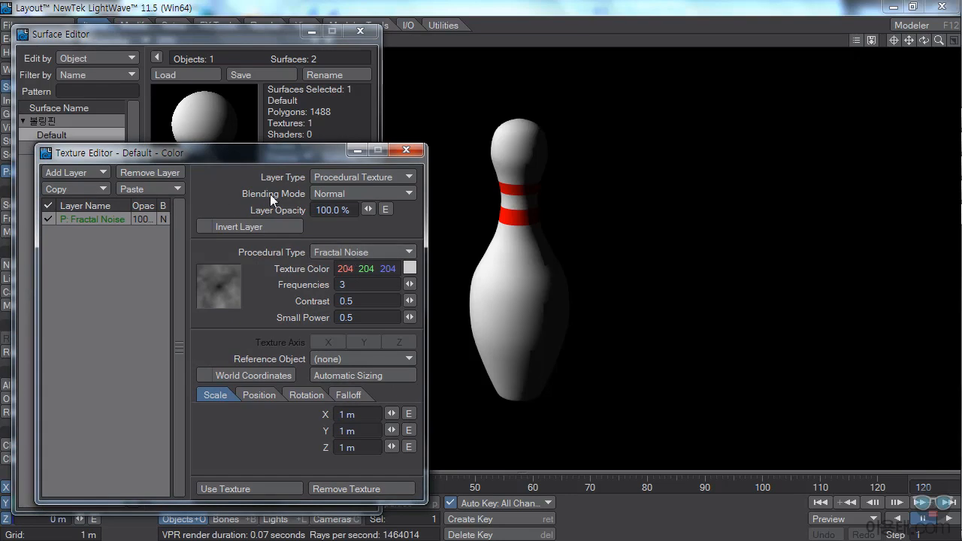
{"action": "left_click", "coordinate": [330, 194]}
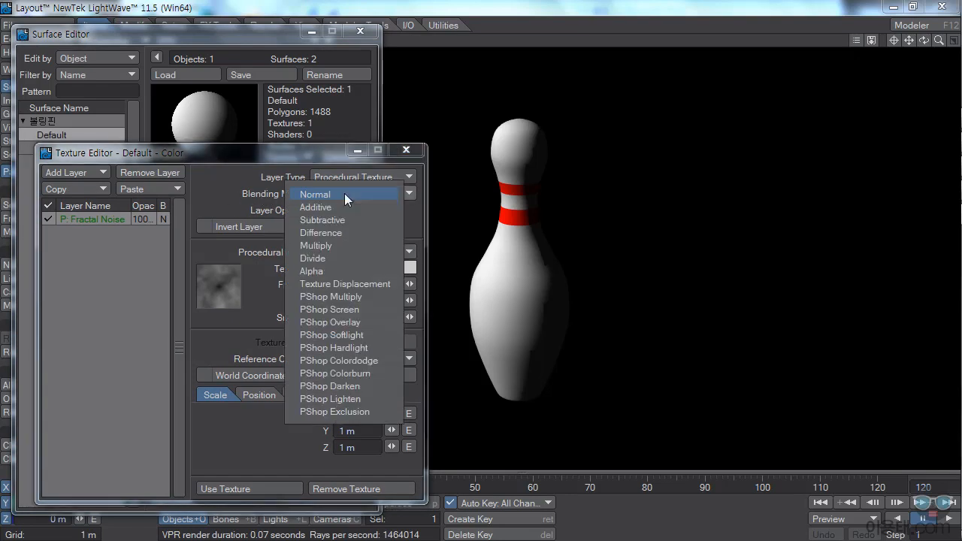
{"action": "left_click", "coordinate": [333, 245]}
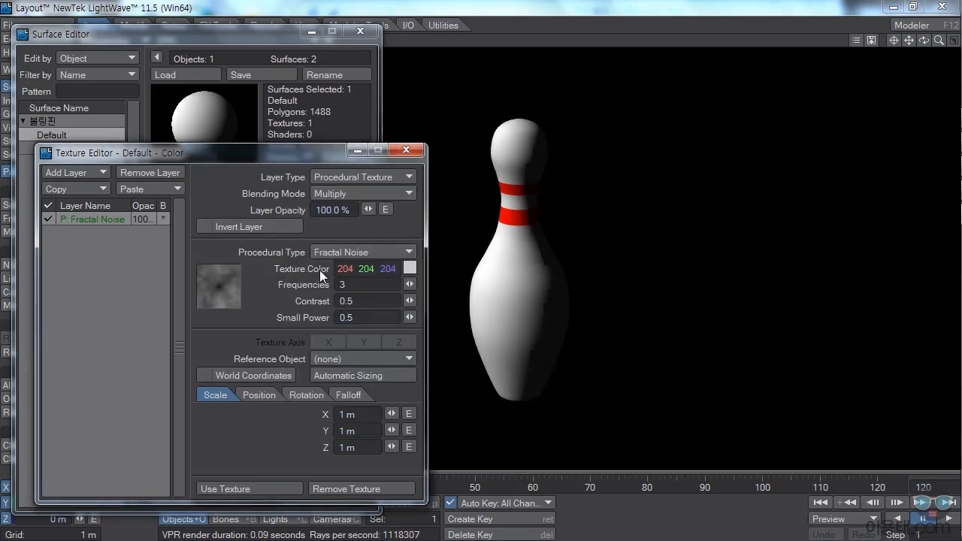
Step: Try a dark grey texture colour (51, 51, 51) for the Fractal Noise layer
{"action": "left_click", "coordinate": [410, 268]}
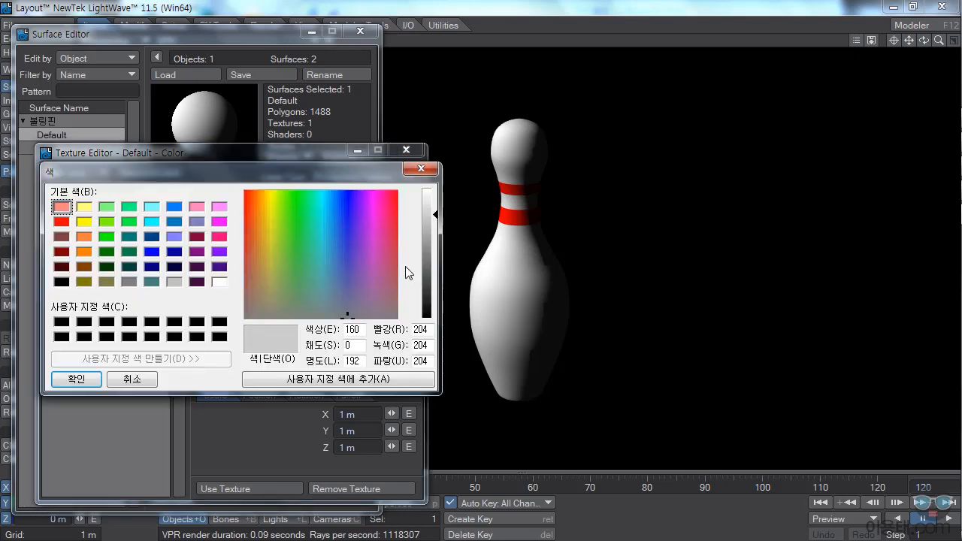
{"action": "left_click", "coordinate": [433, 274]}
{"action": "left_click_drag", "start_coordinate": [434, 278], "coordinate": [435, 295]}
{"action": "left_click", "coordinate": [92, 378]}
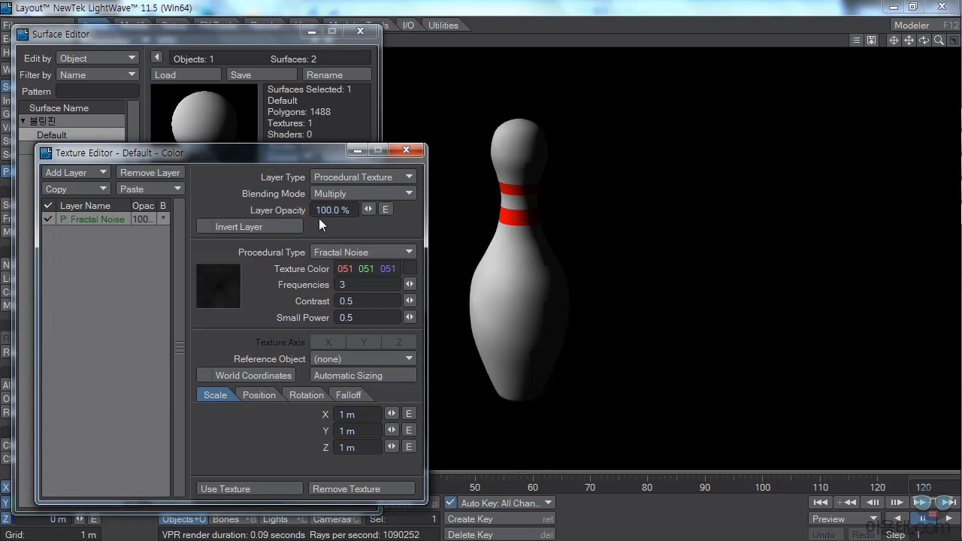
Step: Set the Fractal Noise layer's texture colour to medium grey (134, 134, 134)
{"action": "left_click", "coordinate": [410, 269]}
{"action": "left_click", "coordinate": [435, 275]}
{"action": "left_click_drag", "start_coordinate": [435, 275], "coordinate": [435, 250]}
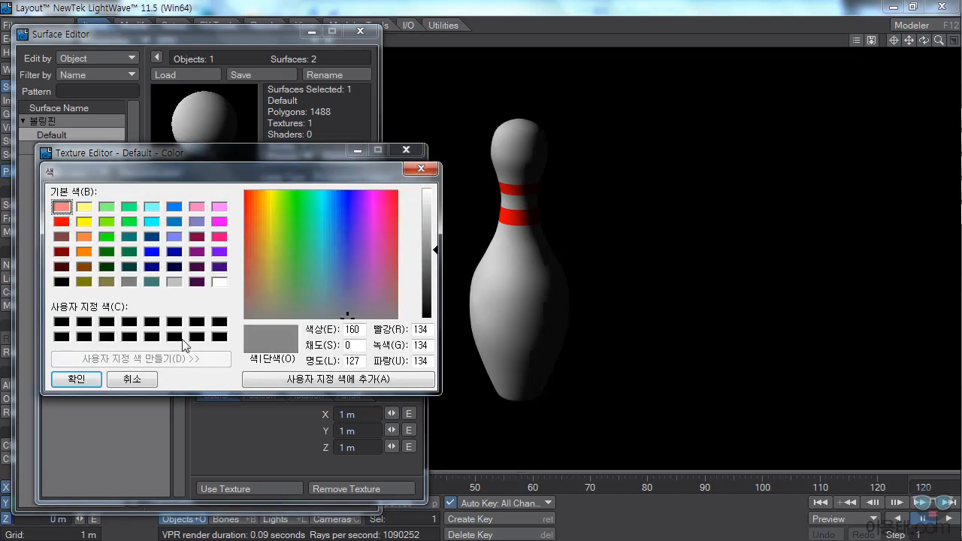
{"action": "left_click", "coordinate": [76, 378]}
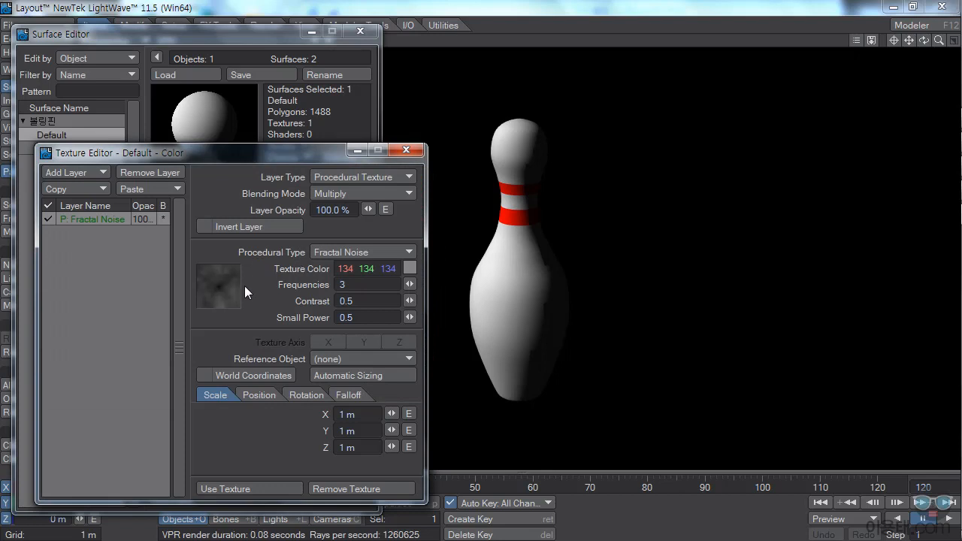
Step: Set the Fractal Noise layer's blending mode to Divide and its texture colour to white (255, 255, 255)
{"action": "left_click", "coordinate": [341, 192]}
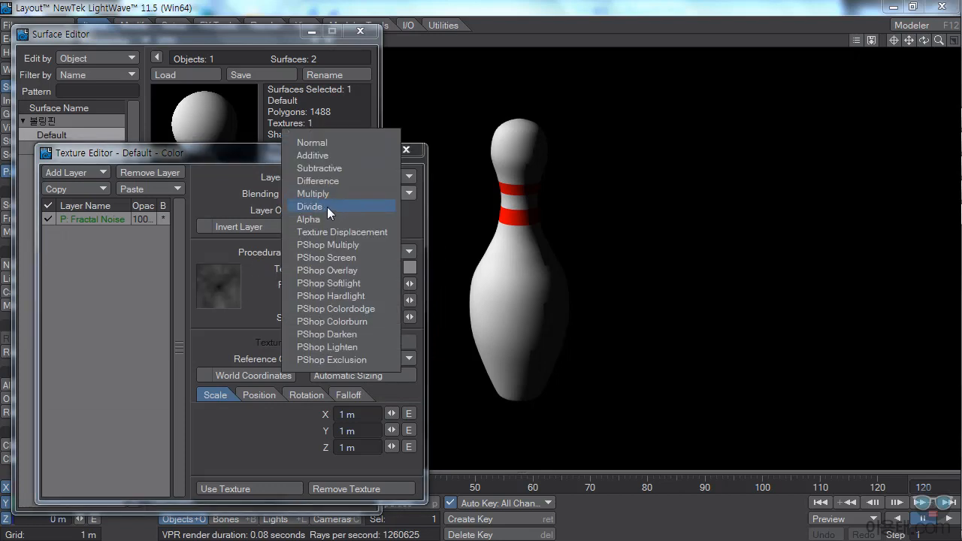
{"action": "left_click", "coordinate": [327, 207]}
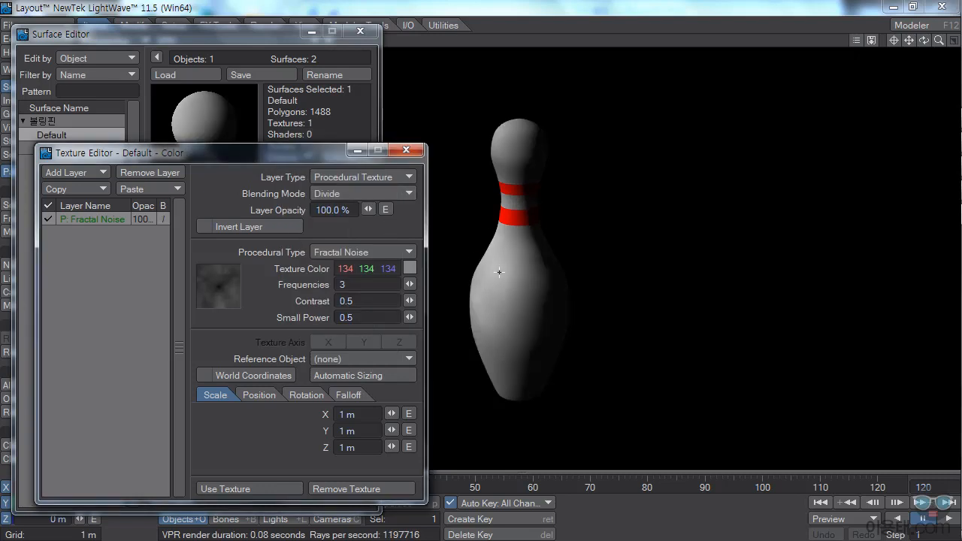
{"action": "left_click", "coordinate": [409, 269]}
{"action": "left_click_drag", "start_coordinate": [433, 249], "coordinate": [435, 189]}
{"action": "left_click", "coordinate": [76, 379]}
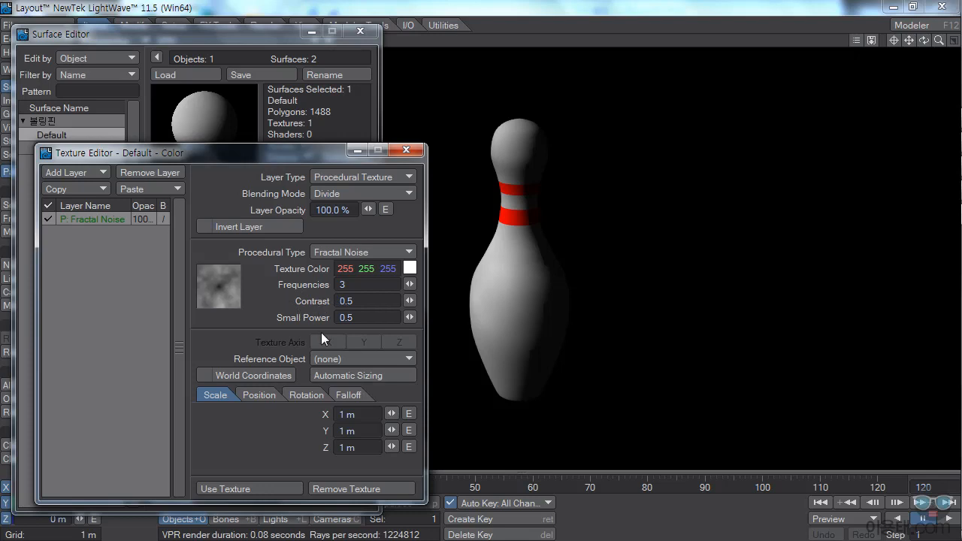
Step: Try Fractal Noise with contrast 0.919 and small power 0.733, comparing frequencies of 20 and 3 at 100% layer opacity
{"action": "left_click_drag", "start_coordinate": [409, 284], "coordinate": [425, 318]}
{"action": "left_click_drag", "start_coordinate": [409, 317], "coordinate": [393, 328]}
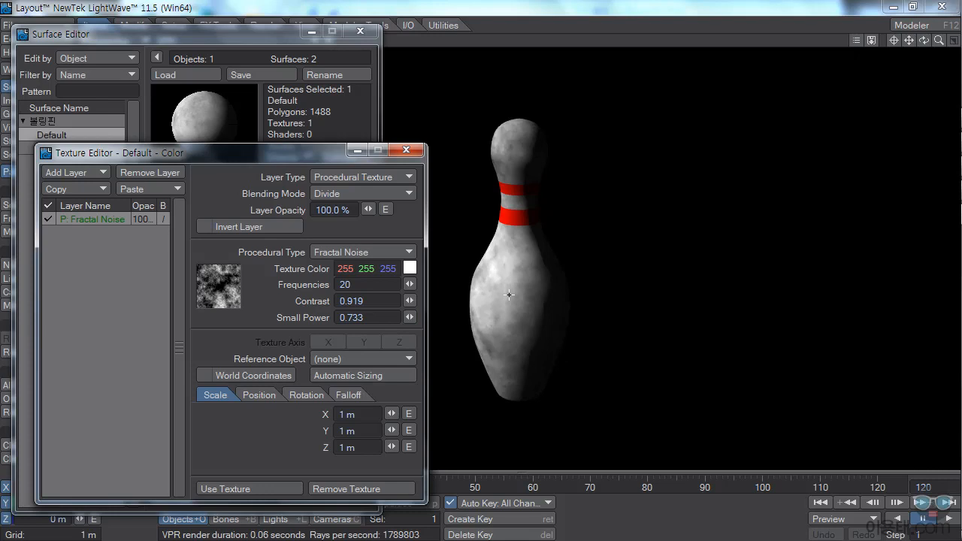
{"action": "left_click_drag", "start_coordinate": [408, 284], "coordinate": [387, 284]}
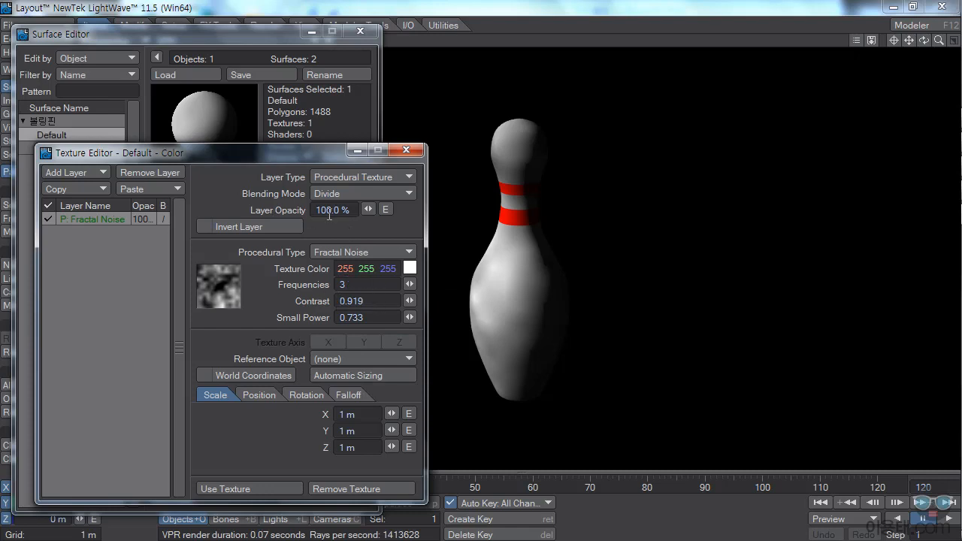
{"action": "mouse_move", "coordinate": [368, 209]}
{"action": "left_mouse_down"}
{"action": "mouse_move", "coordinate": [338, 208]}
{"action": "mouse_move", "coordinate": [370, 206]}
{"action": "mouse_move", "coordinate": [362, 211]}
{"action": "left_mouse_up"}
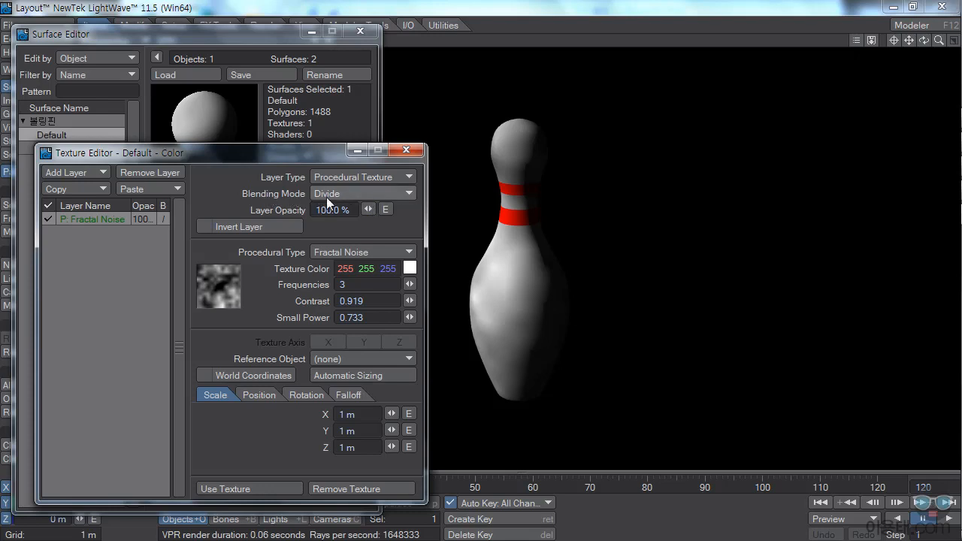
Step: Try the PShop Multiply, PShop Screen, PShop Overlay and PShop Darken blending modes on the Fractal Noise layer
{"action": "left_click", "coordinate": [359, 193]}
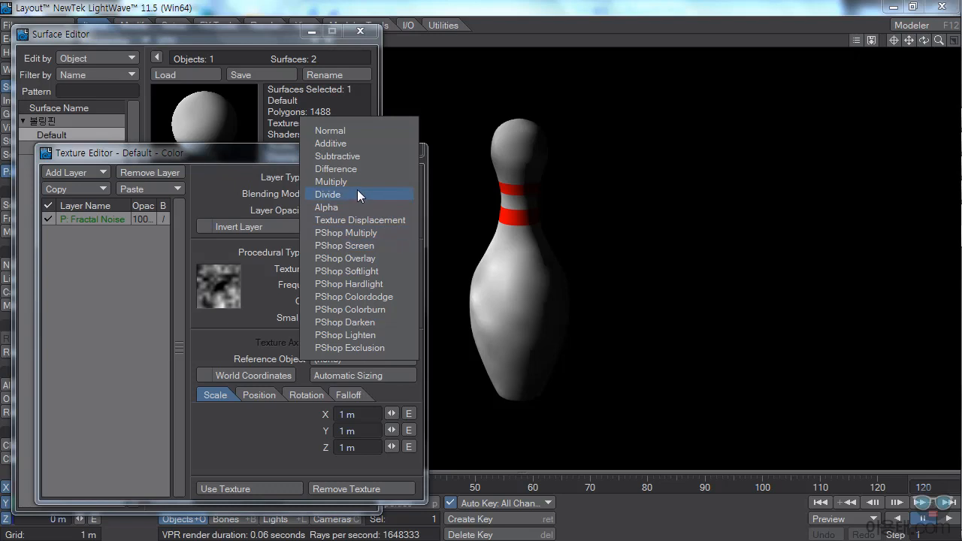
{"action": "left_click", "coordinate": [373, 234]}
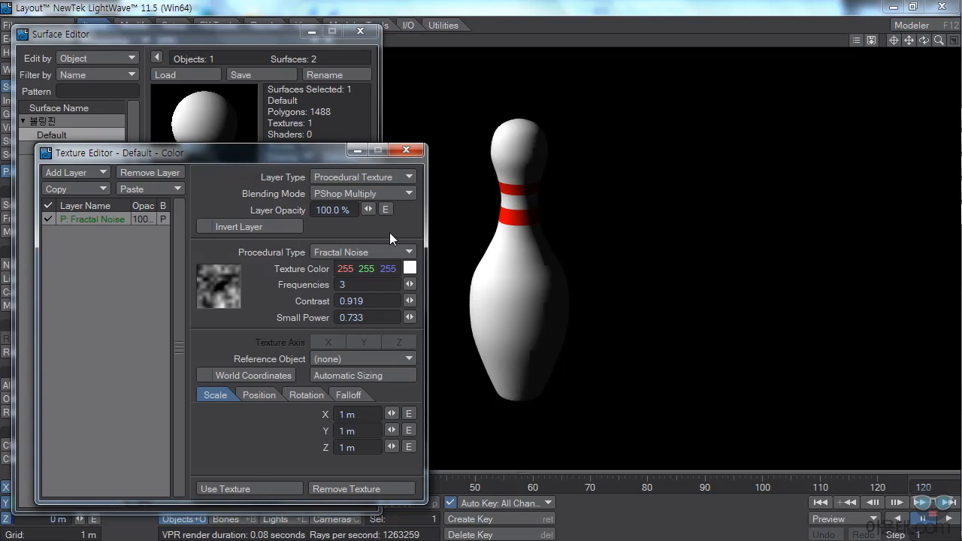
{"action": "left_click", "coordinate": [374, 193]}
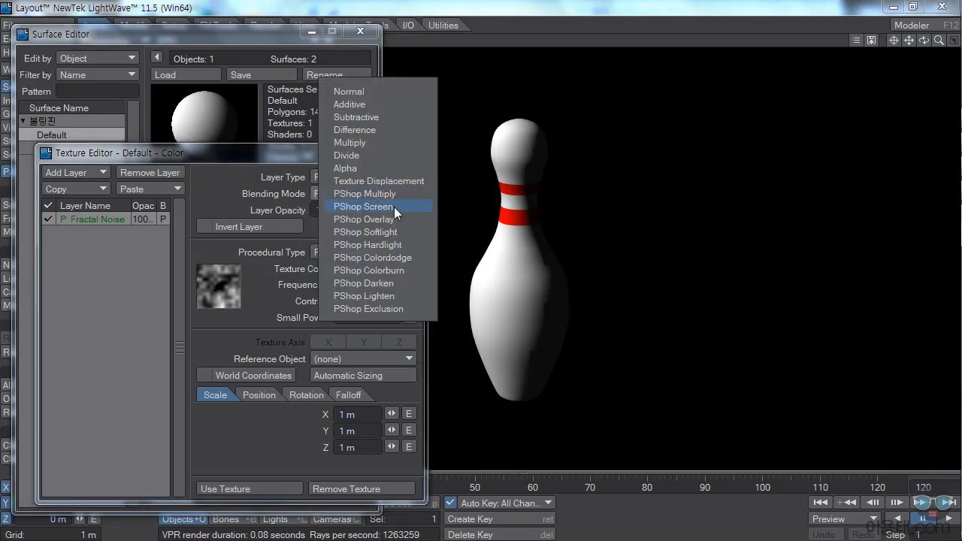
{"action": "left_click", "coordinate": [393, 206]}
{"action": "left_click", "coordinate": [377, 192]}
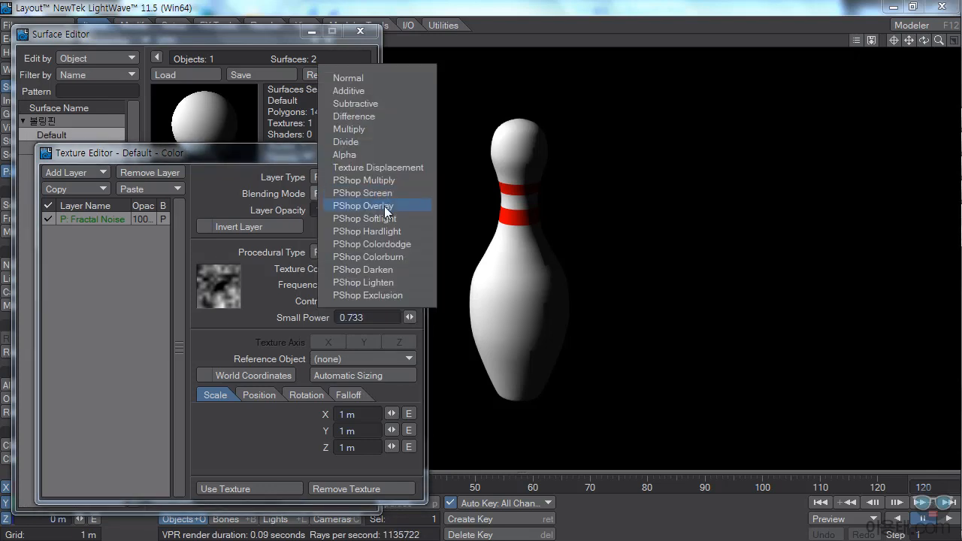
{"action": "left_click", "coordinate": [384, 206]}
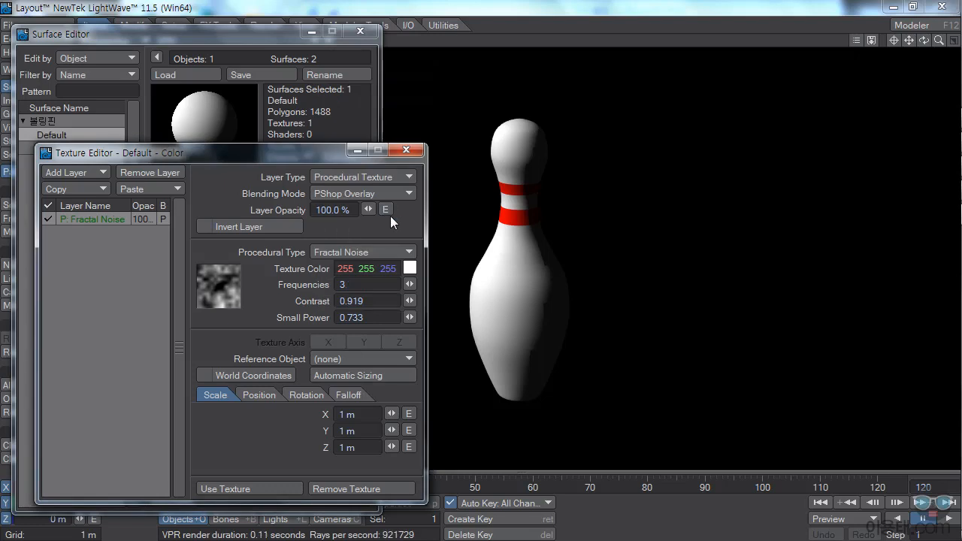
{"action": "left_click", "coordinate": [363, 192]}
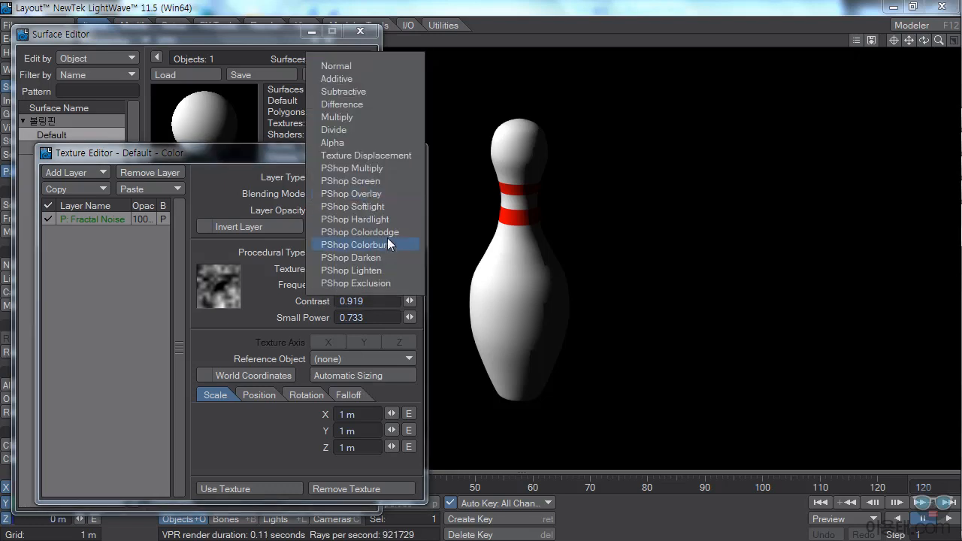
{"action": "left_click", "coordinate": [382, 257]}
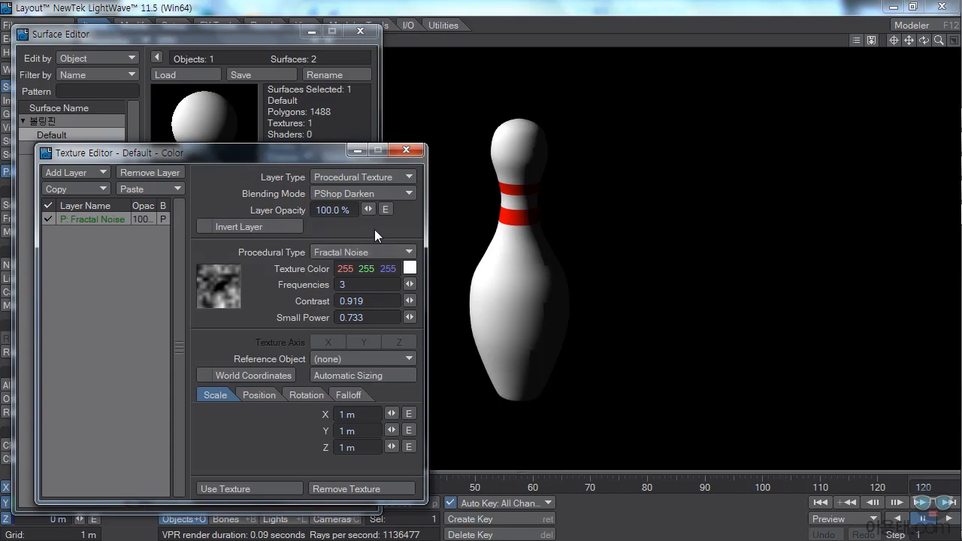
Step: Try the Multiply blending mode on the Fractal Noise layer, and return it to Divide
{"action": "left_click", "coordinate": [369, 192]}
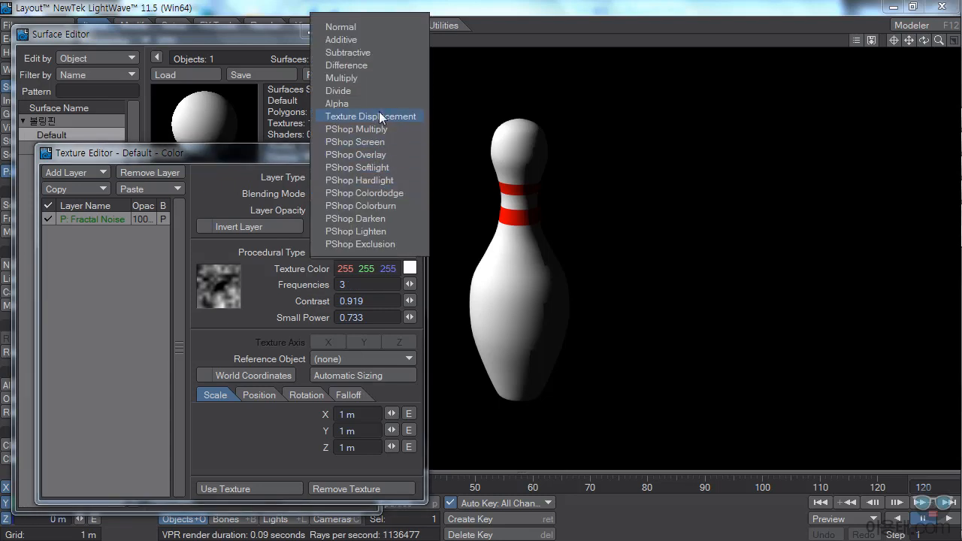
{"action": "left_click", "coordinate": [359, 78]}
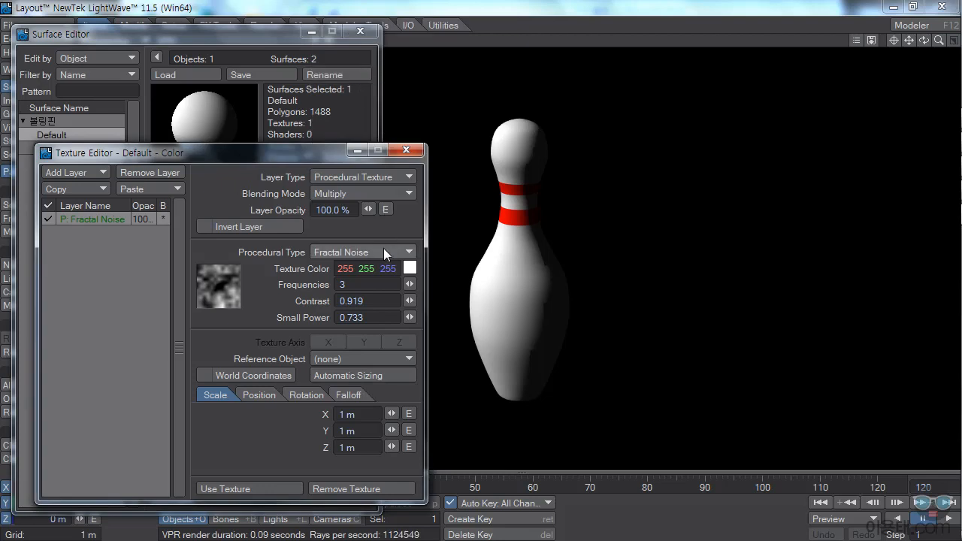
{"action": "left_click", "coordinate": [375, 189]}
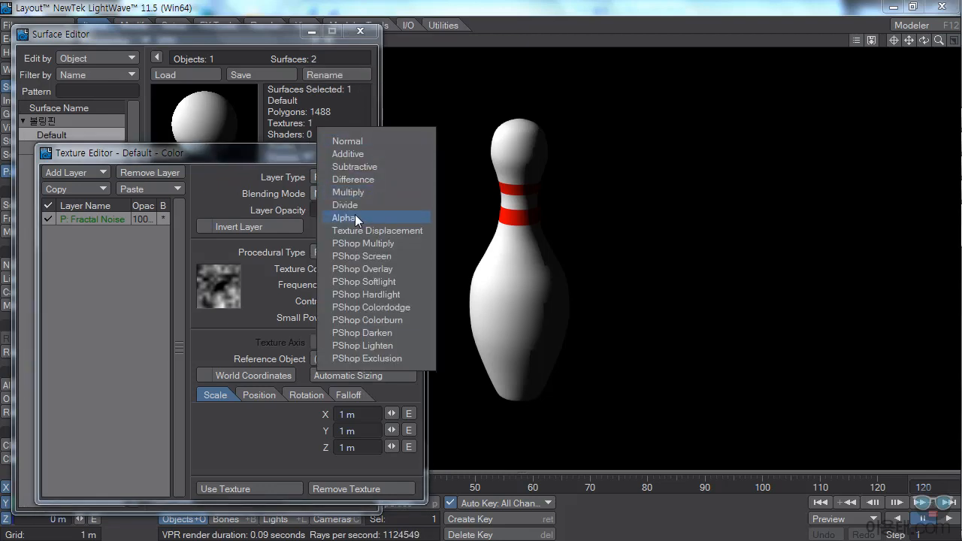
{"action": "left_click", "coordinate": [357, 204]}
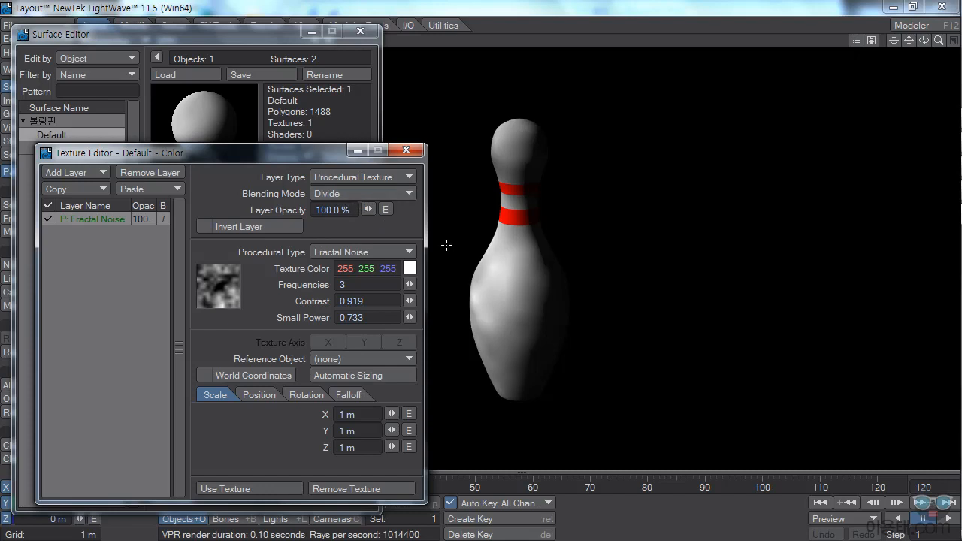
Step: Soften the Fractal Noise texture with frequencies at 4, contrast at 0.209 and small power at 0.727
{"action": "mouse_move", "coordinate": [410, 284]}
{"action": "left_mouse_down"}
{"action": "mouse_move", "coordinate": [391, 284]}
{"action": "mouse_move", "coordinate": [440, 284]}
{"action": "mouse_move", "coordinate": [410, 284]}
{"action": "mouse_move", "coordinate": [422, 284]}
{"action": "mouse_move", "coordinate": [407, 300]}
{"action": "mouse_move", "coordinate": [473, 301]}
{"action": "mouse_move", "coordinate": [357, 300]}
{"action": "mouse_move", "coordinate": [406, 302]}
{"action": "left_mouse_up"}
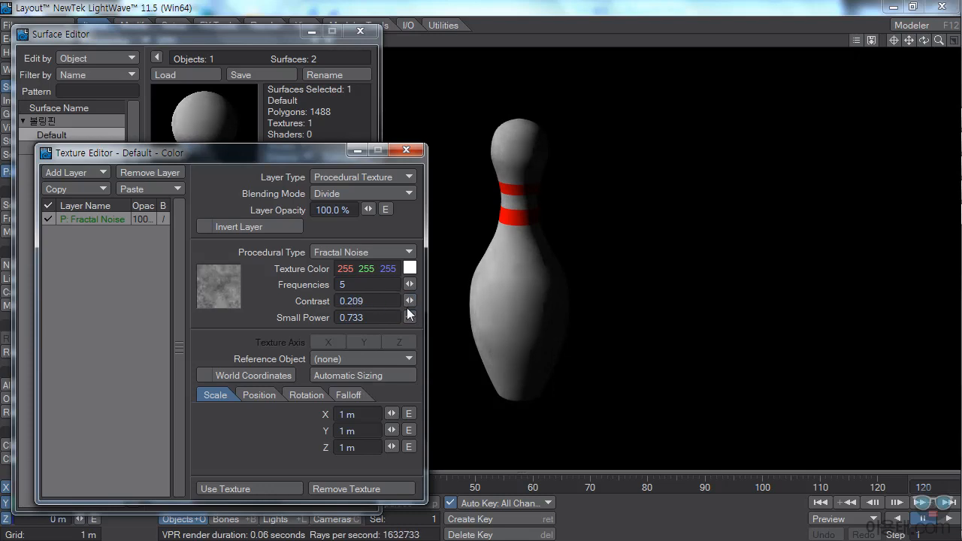
{"action": "left_click_drag", "start_coordinate": [409, 318], "coordinate": [410, 318]}
{"action": "left_click_drag", "start_coordinate": [409, 286], "coordinate": [404, 284]}
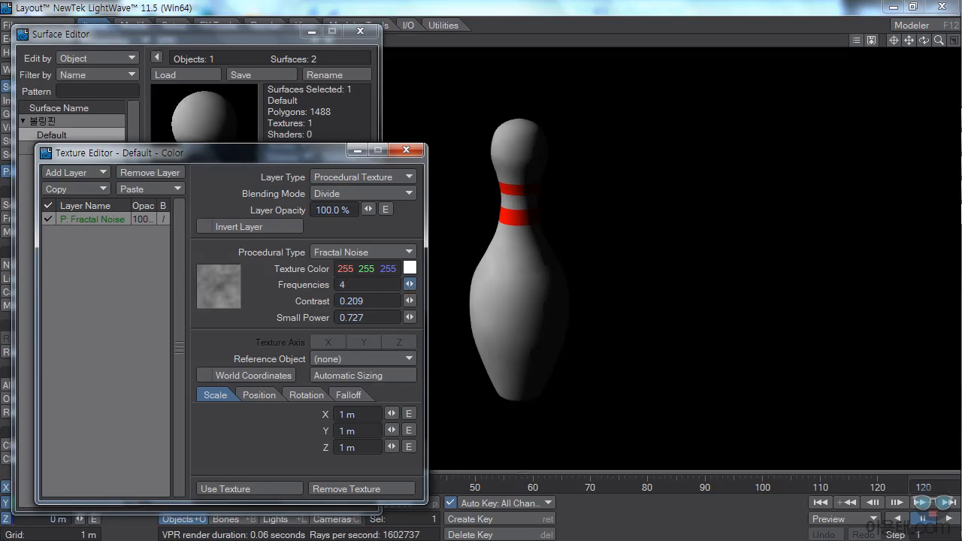